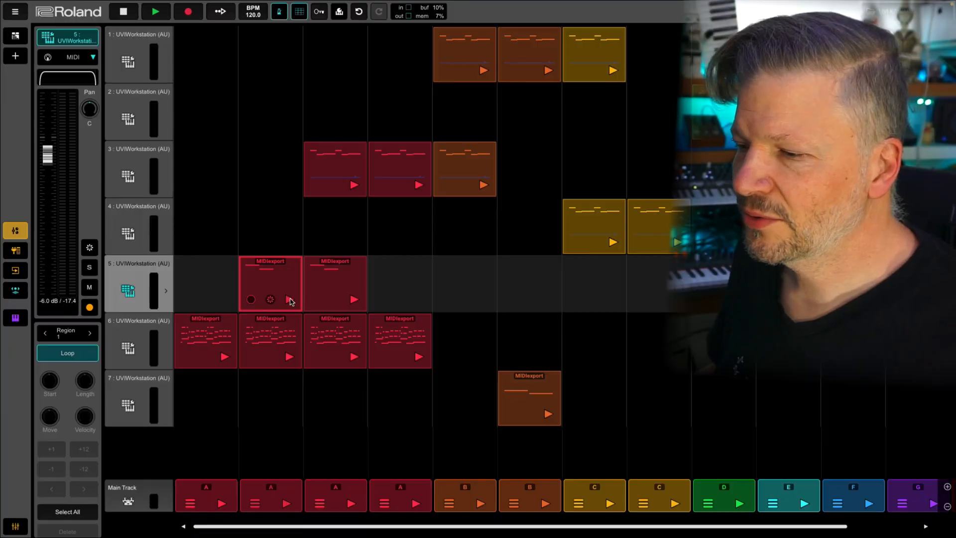
double_click(344, 167)
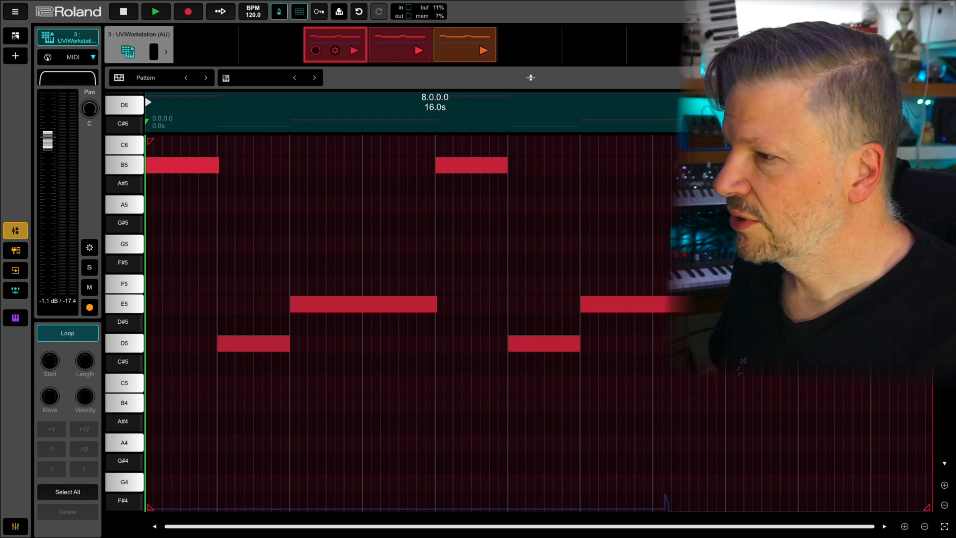
key("Escape")
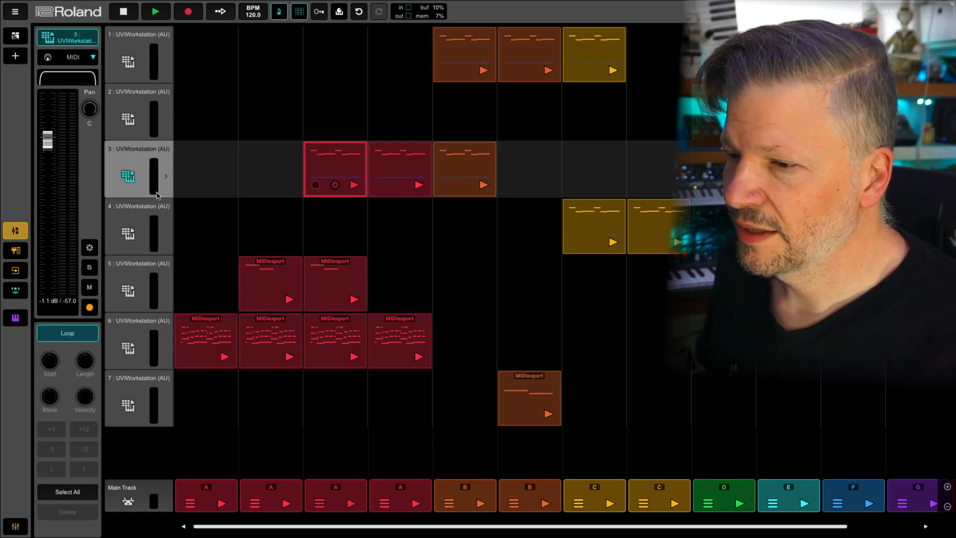
- Bring up track 3's UVI Workstation instrument window and move it toward the centre
key("p")
left_click(71, 89)
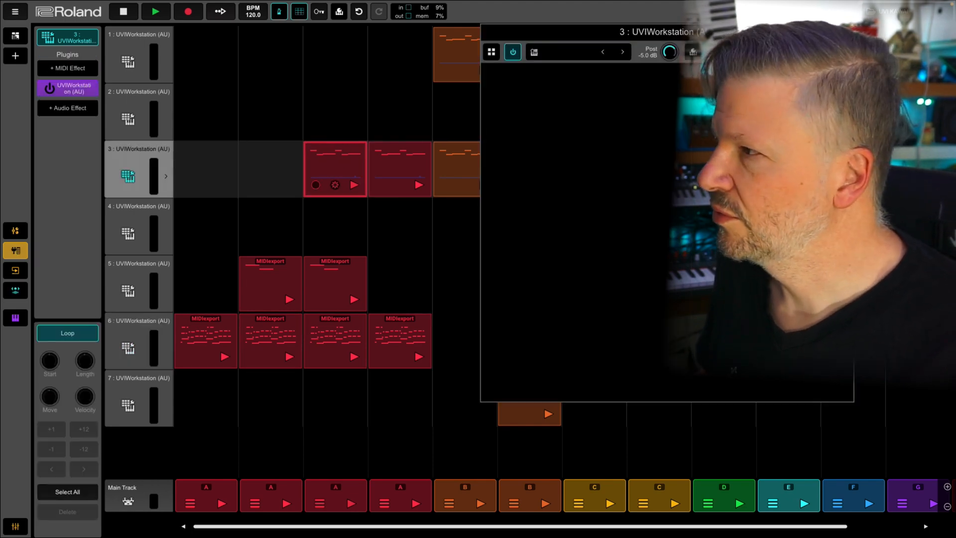
mouse_move(730, 37)
left_mouse_down()
mouse_move(416, 37)
mouse_move(452, 38)
left_mouse_up()
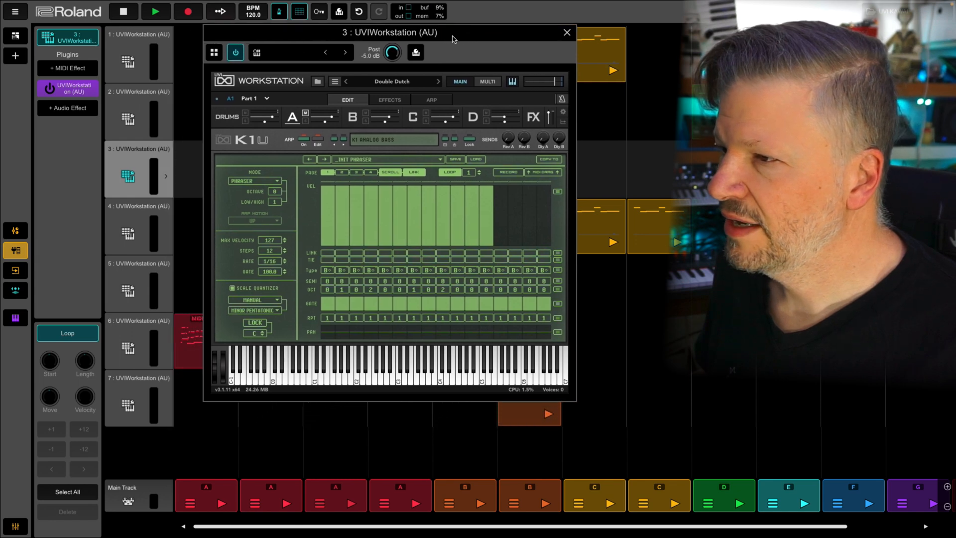
- View the drum kit, return to part A's K1 Analog Bass phraser, and start track 3's first clip
left_click(226, 116)
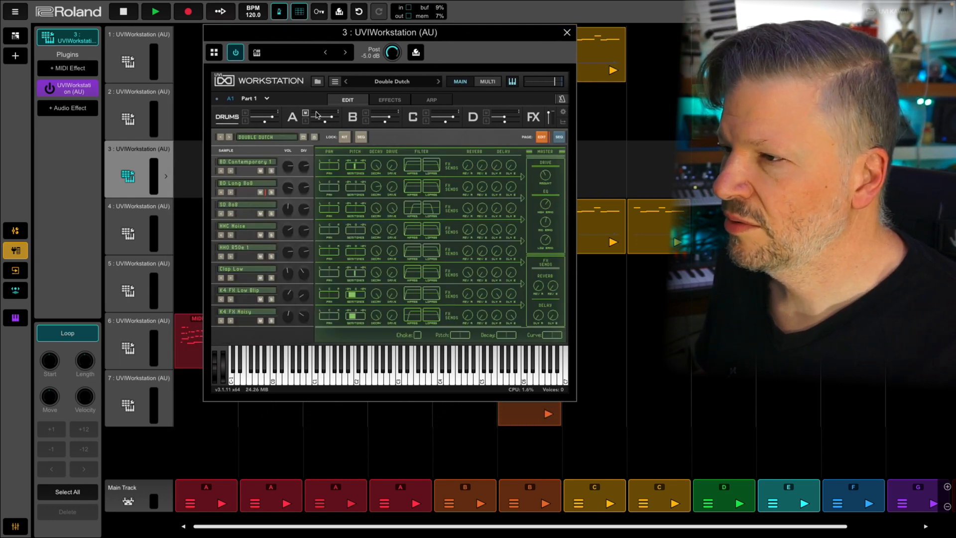
left_click(292, 118)
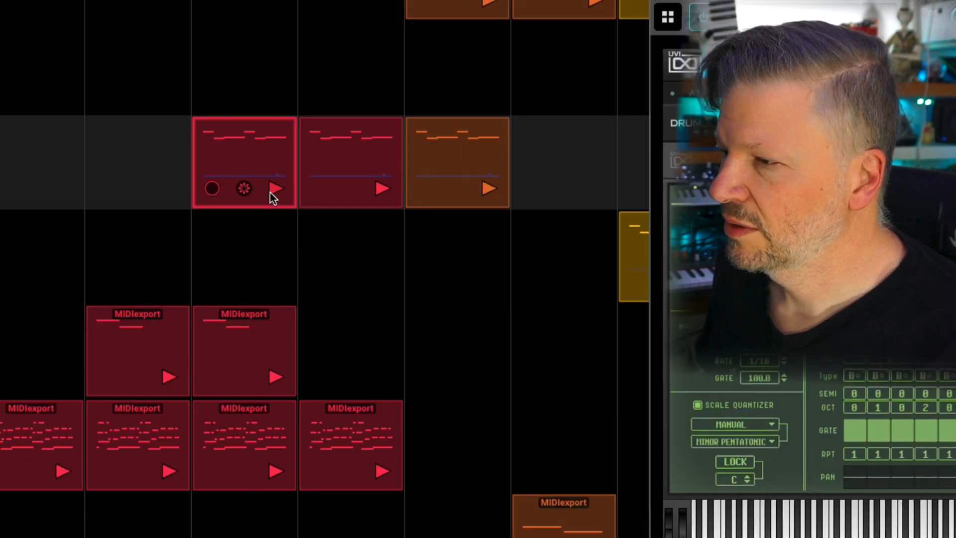
left_click(271, 191)
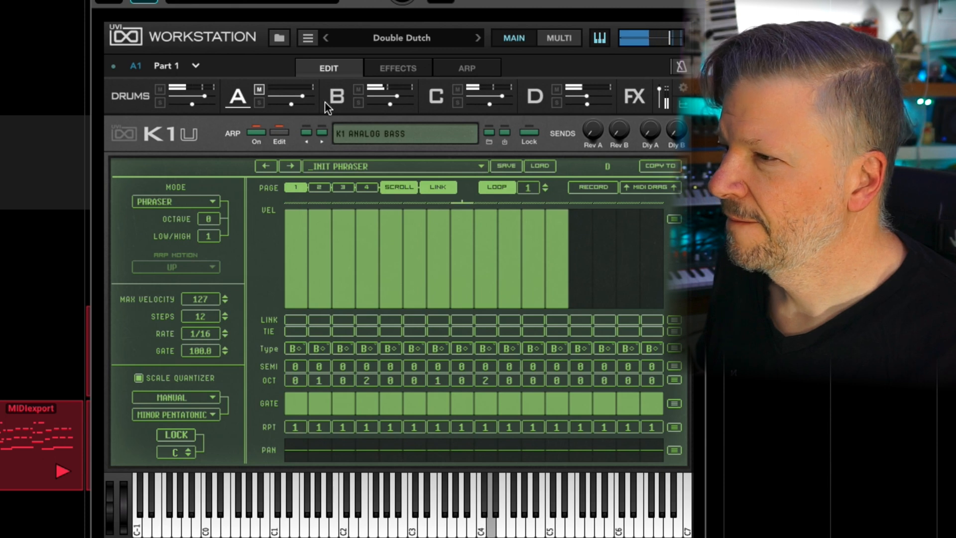
- Unmute part A, then solo part B alone and switch the solo to part C
left_click(259, 90)
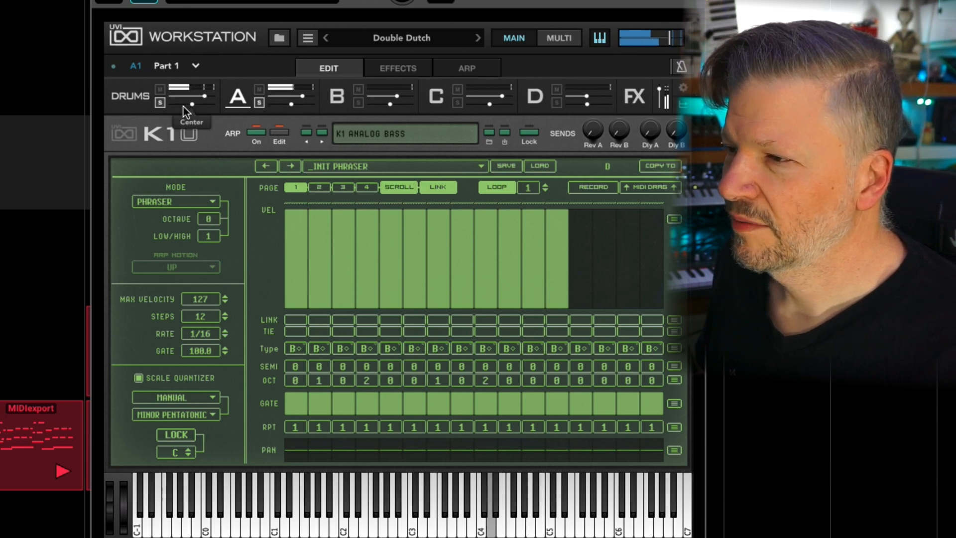
left_click(159, 102)
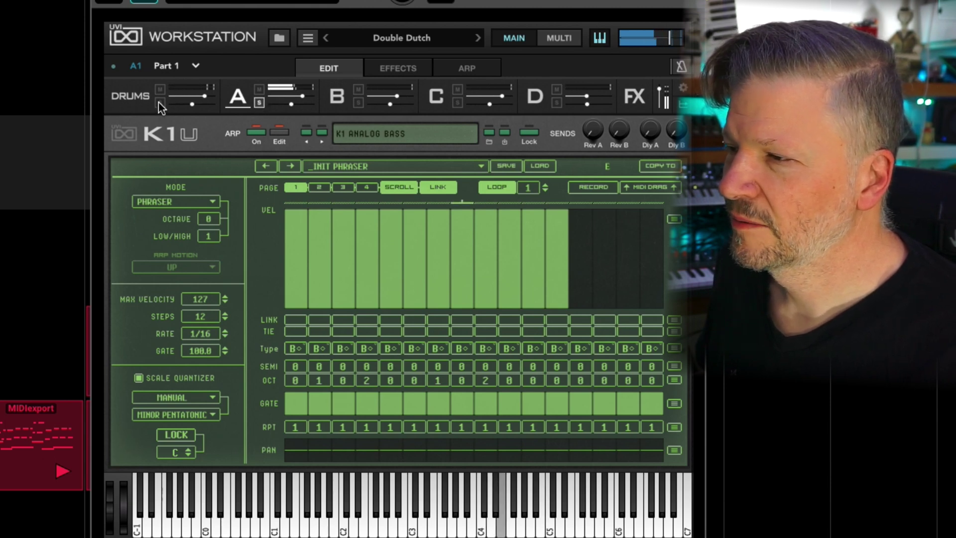
left_click(358, 102)
left_click(259, 102)
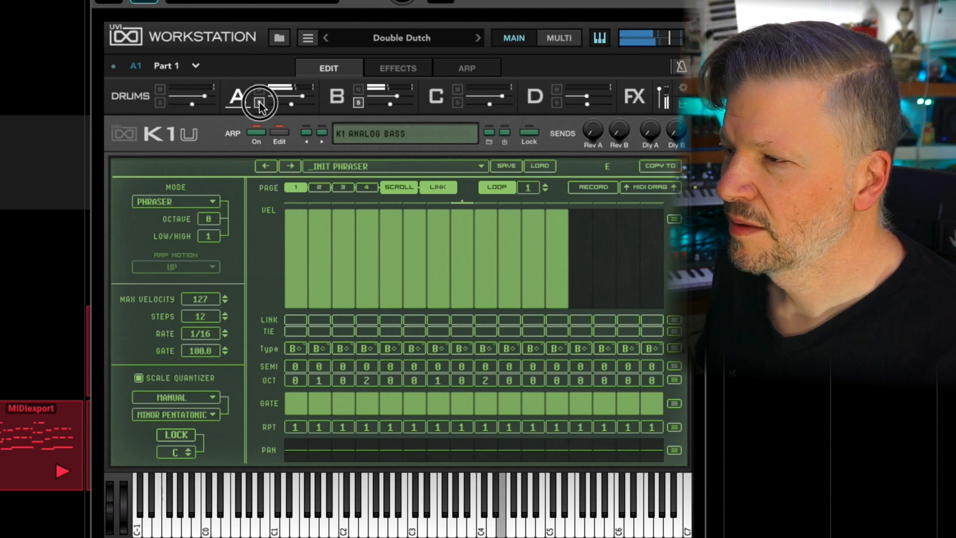
left_click(459, 101)
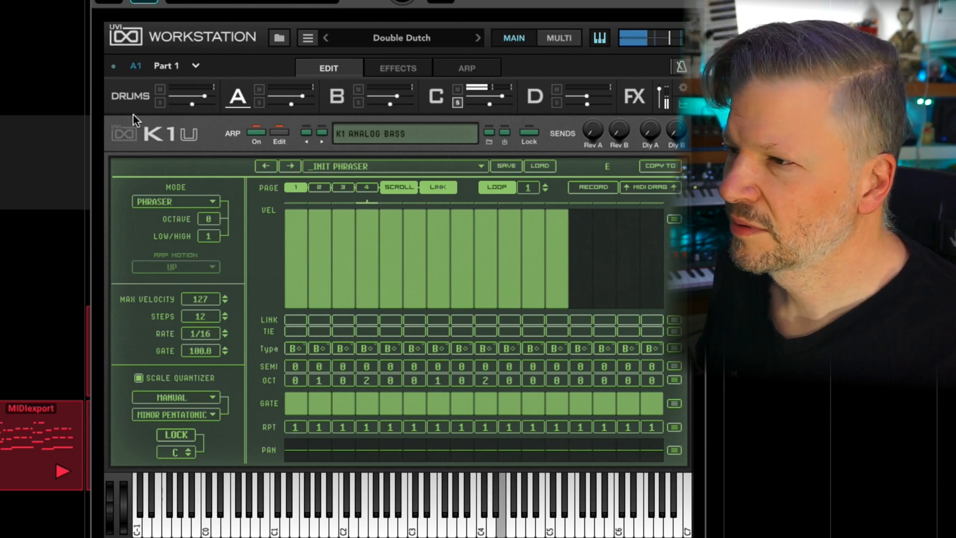
- Solo the drums, then part D, clear all solos, and show part D's K1 Polysynth 2 settings
left_click(160, 103)
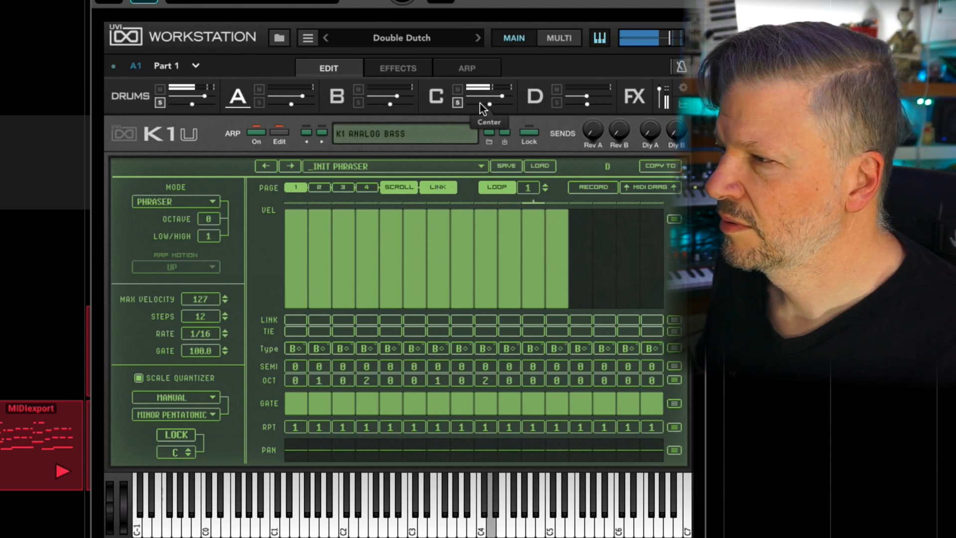
left_click(159, 103)
left_click(556, 103)
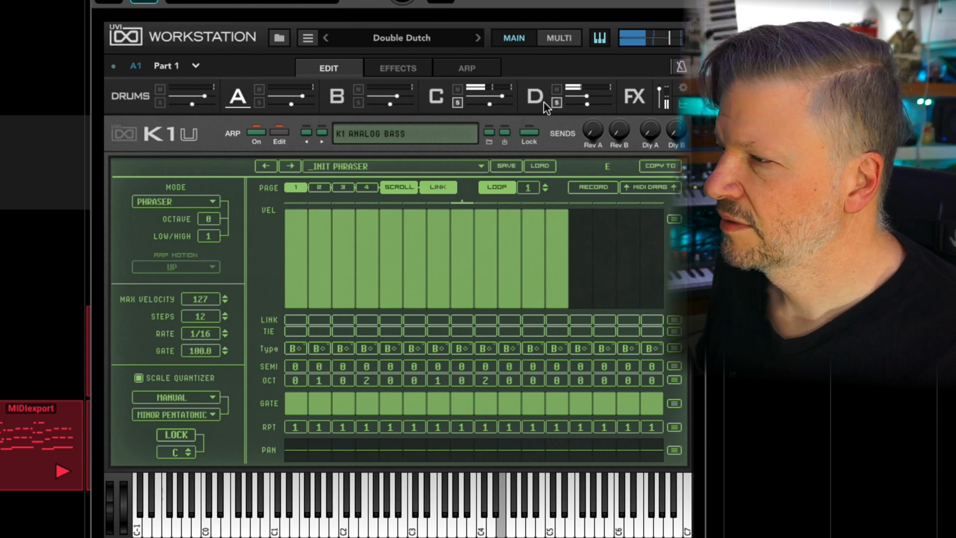
left_click(459, 104)
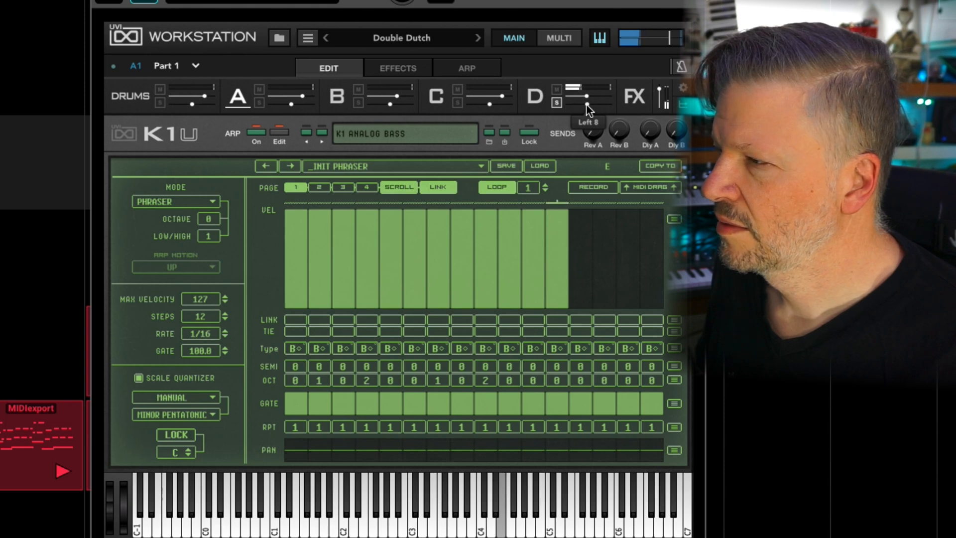
left_click(557, 103)
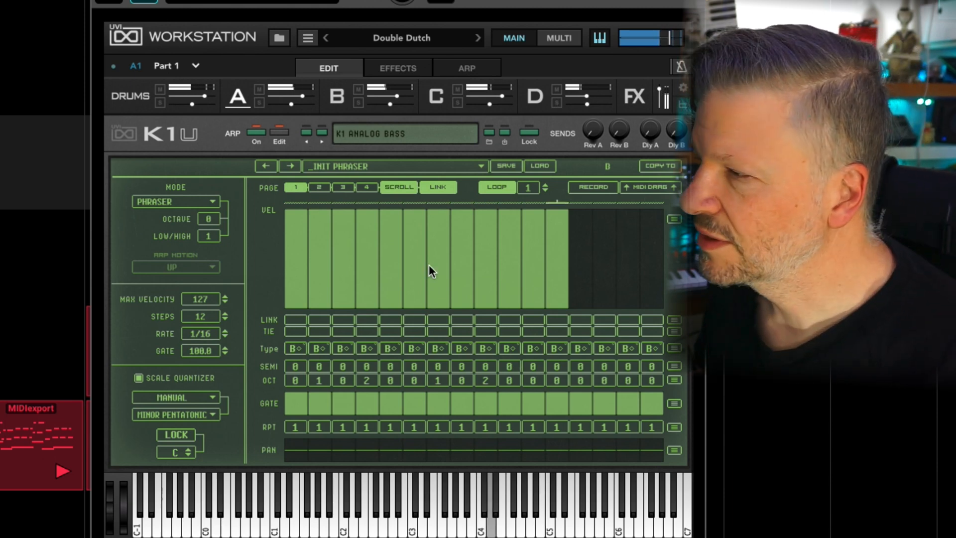
left_click(536, 99)
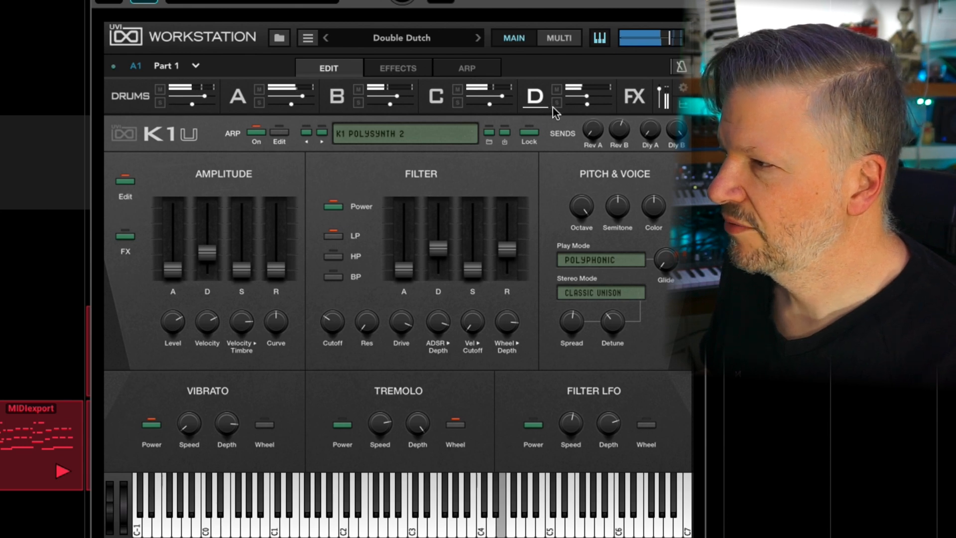
- Solo part D, show its arpeggiator step editor, and arm recording of the pattern
left_click(556, 103)
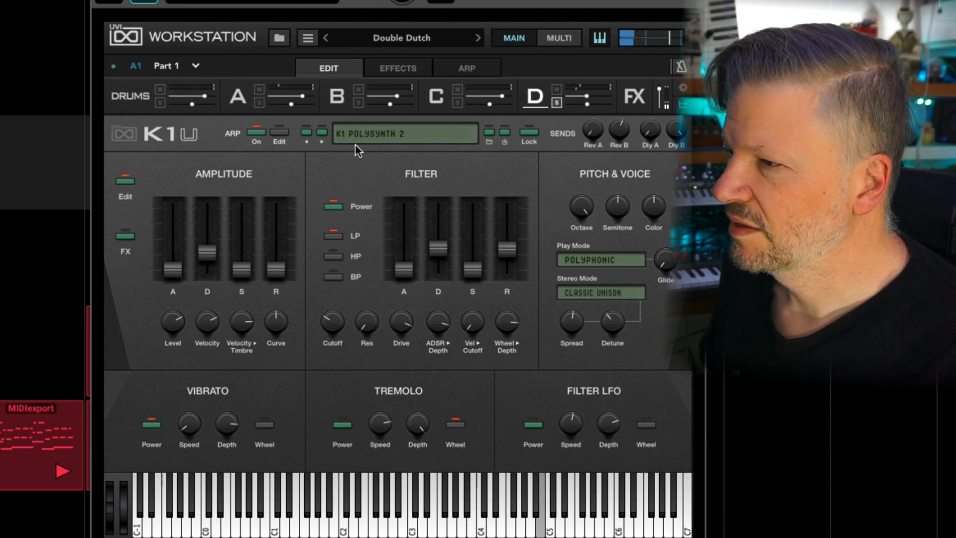
left_click(275, 132)
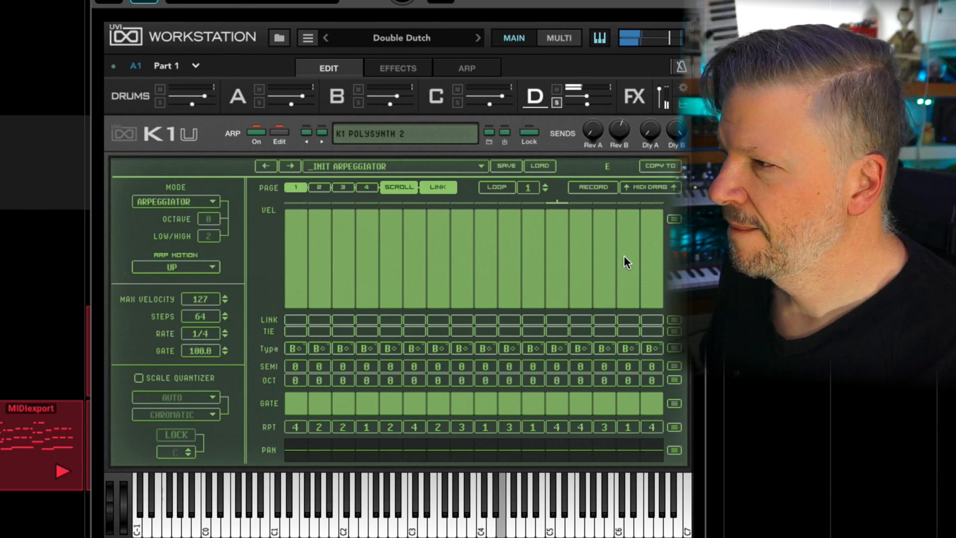
left_click(596, 184)
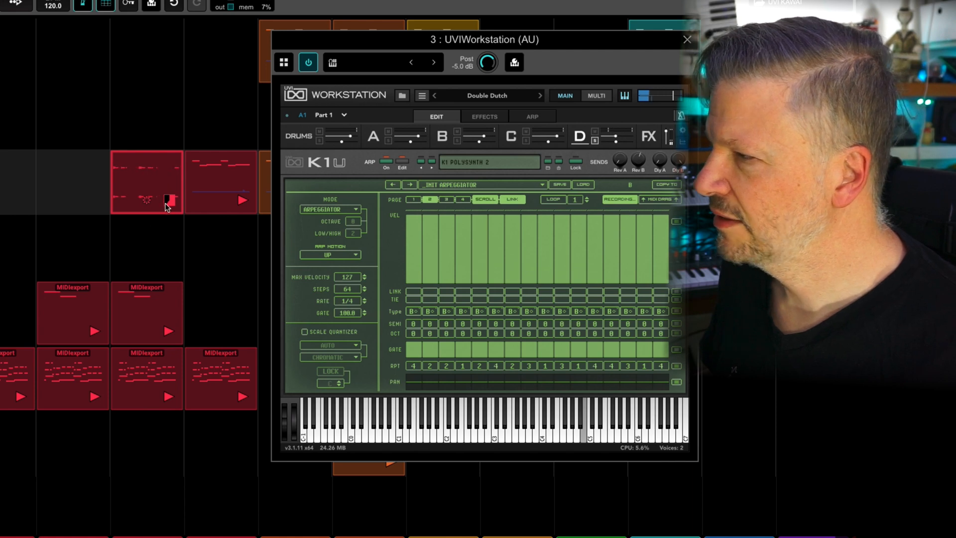
- Stop the arpeggiator recording and drag the MIDI phrase into the song grid as a clip
left_click(625, 200)
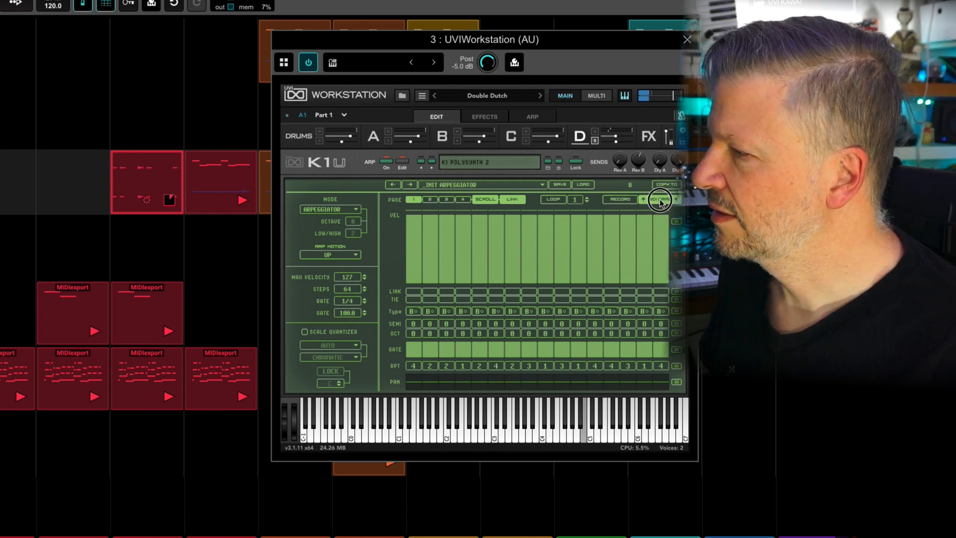
left_click_drag(652, 209, 152, 449)
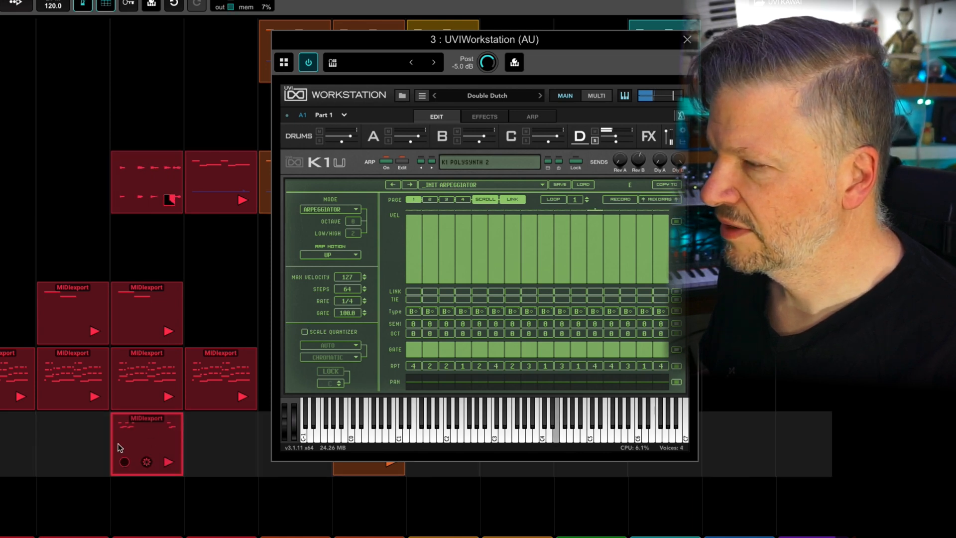
left_click(214, 191)
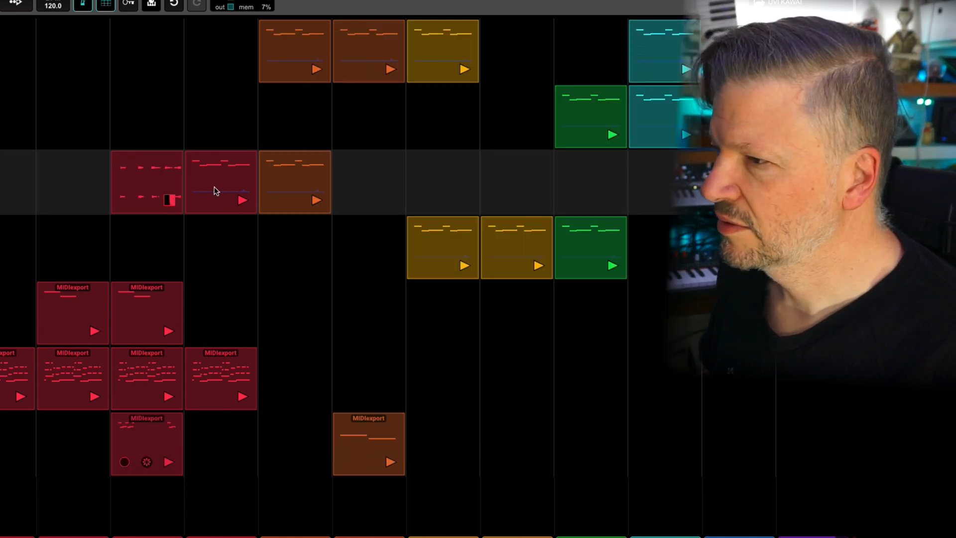
left_click(167, 200)
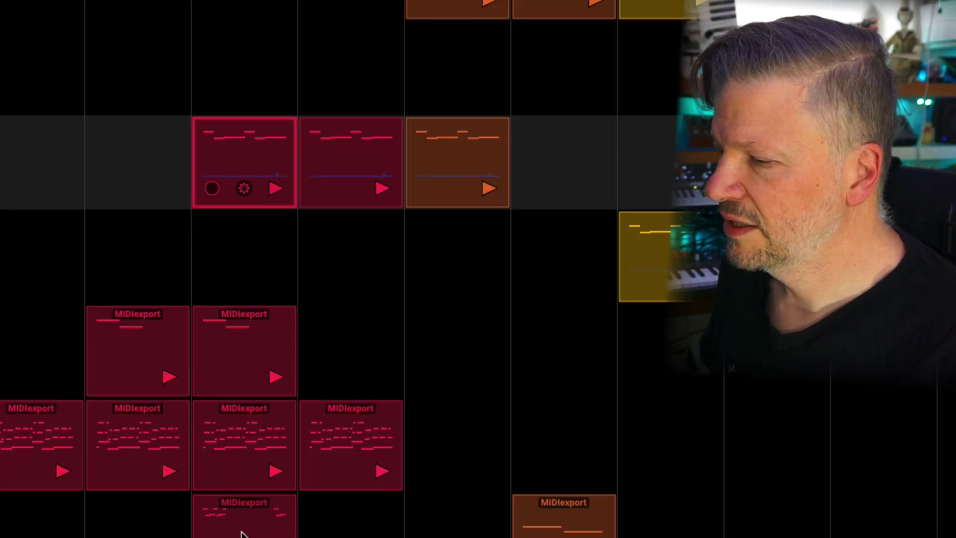
- Place the MIDIexport clip after track 6's red clips, play it, and show its notes
left_click(241, 533)
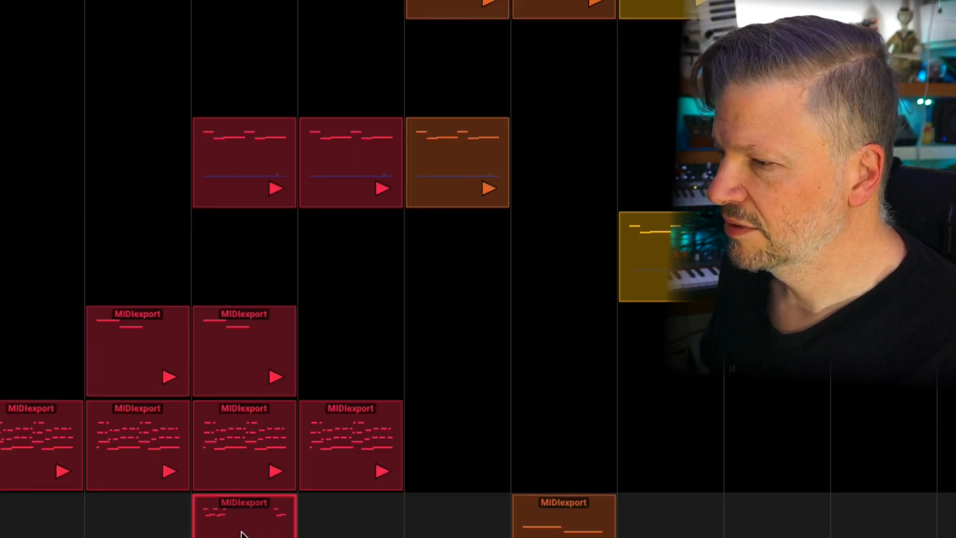
mouse_move(241, 533)
left_mouse_down()
mouse_move(433, 446)
mouse_move(477, 461)
left_mouse_up()
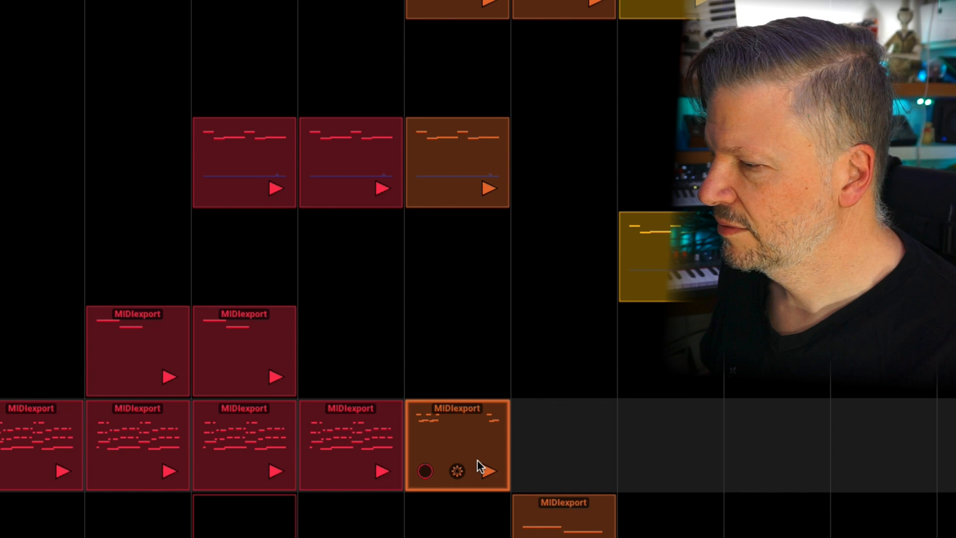
left_click(489, 471)
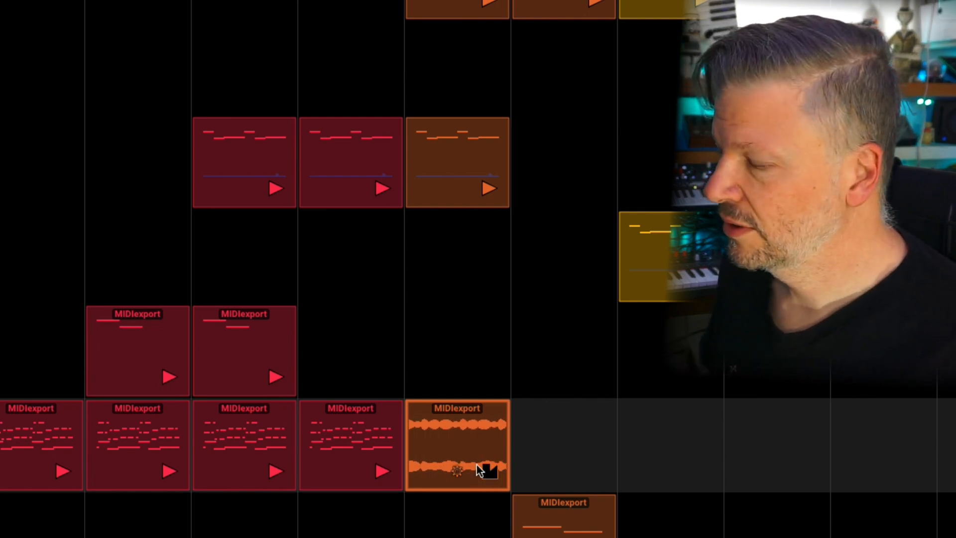
double_click(450, 442)
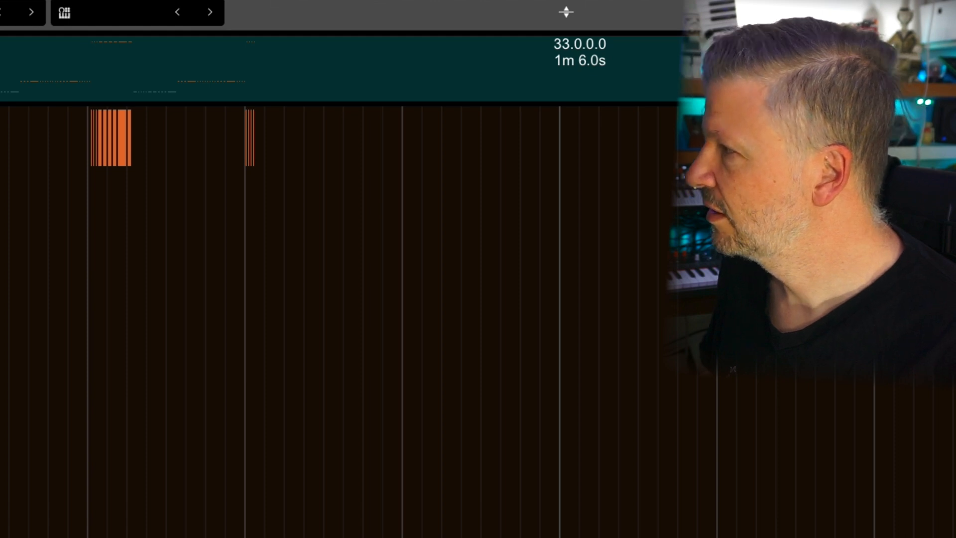
- Shorten the clip's loop region to a 16-second loop and play back the trimmed clip
mouse_move(683, 135)
left_mouse_down()
mouse_move(40, 172)
mouse_move(248, 178)
mouse_move(239, 176)
left_mouse_up()
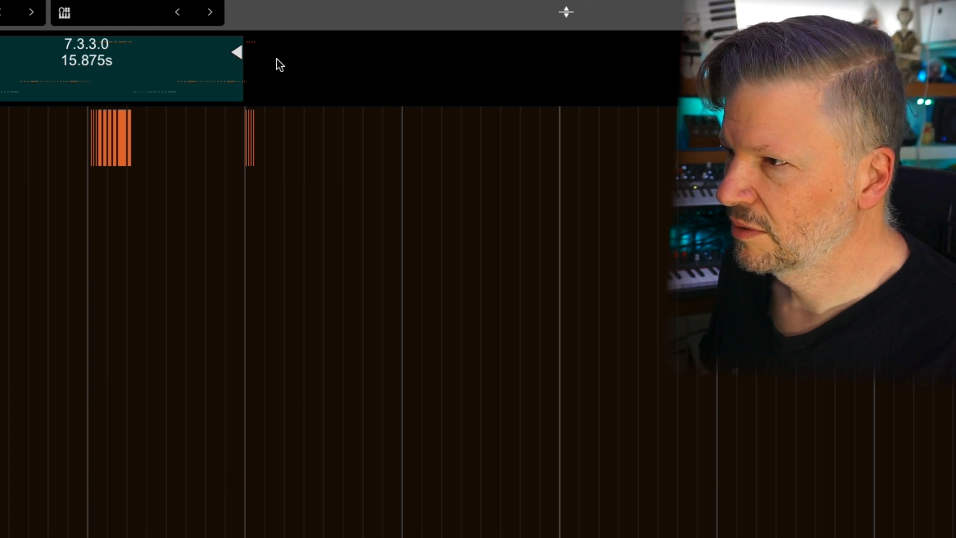
left_click_drag(237, 55, 240, 52)
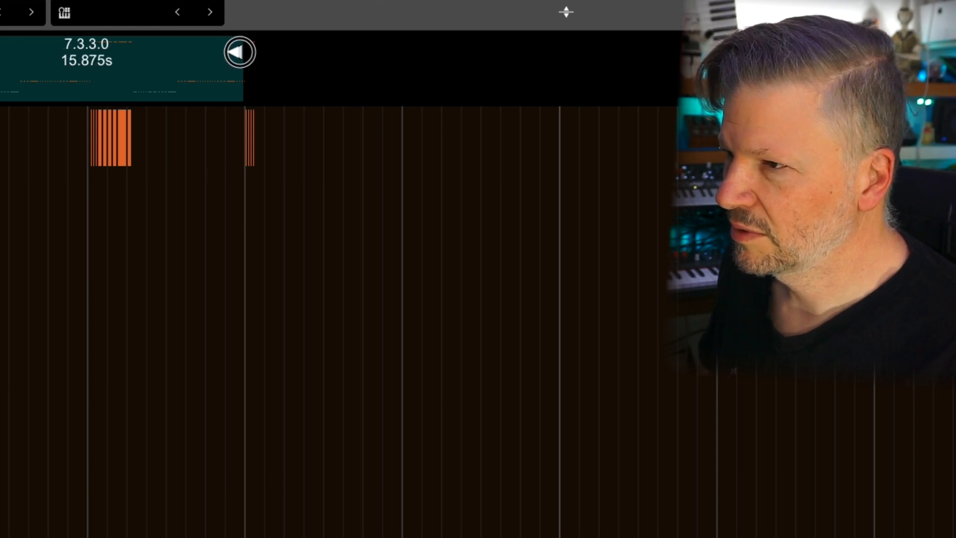
left_click(153, 17)
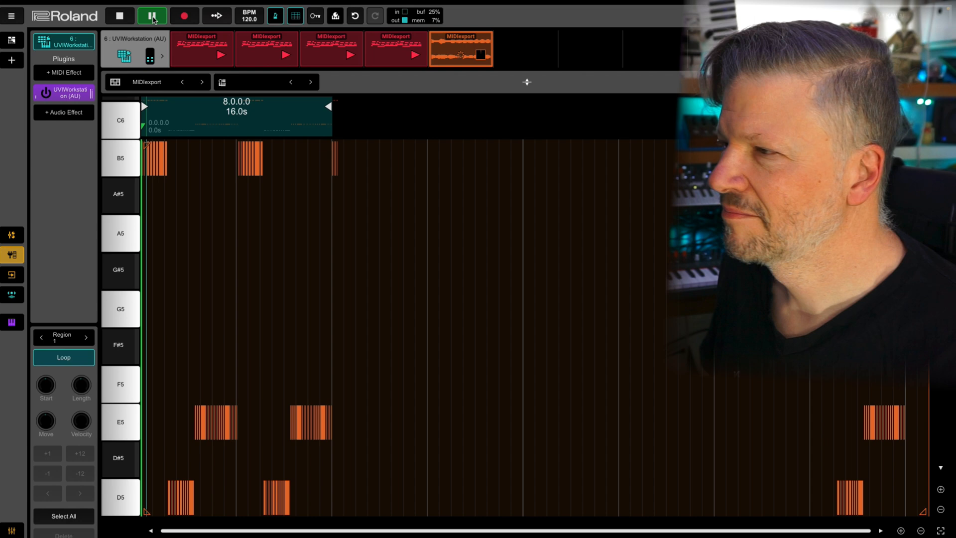
- Return to the clip grid, audition and stop track 3's scene B clip, then stop track 1's
left_click(461, 55)
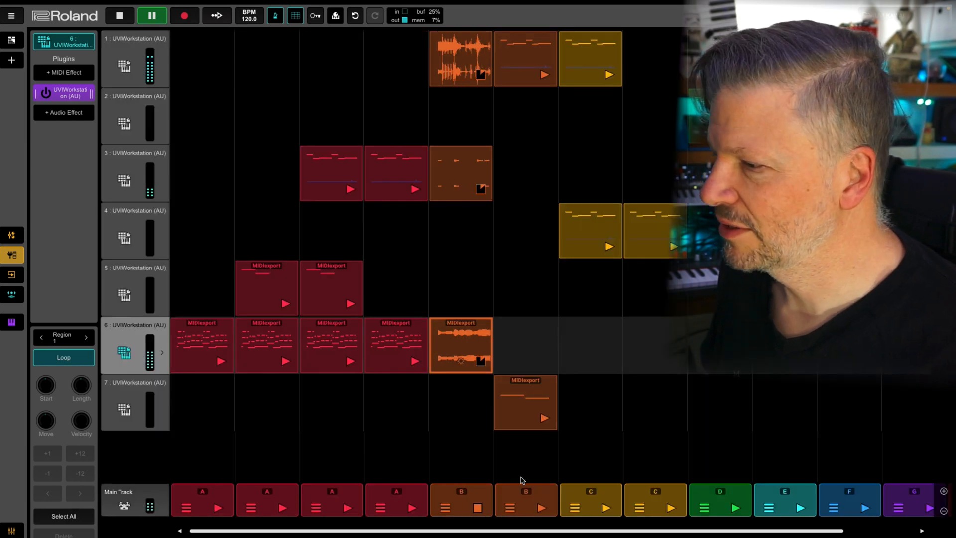
left_click(483, 191)
left_click(483, 191)
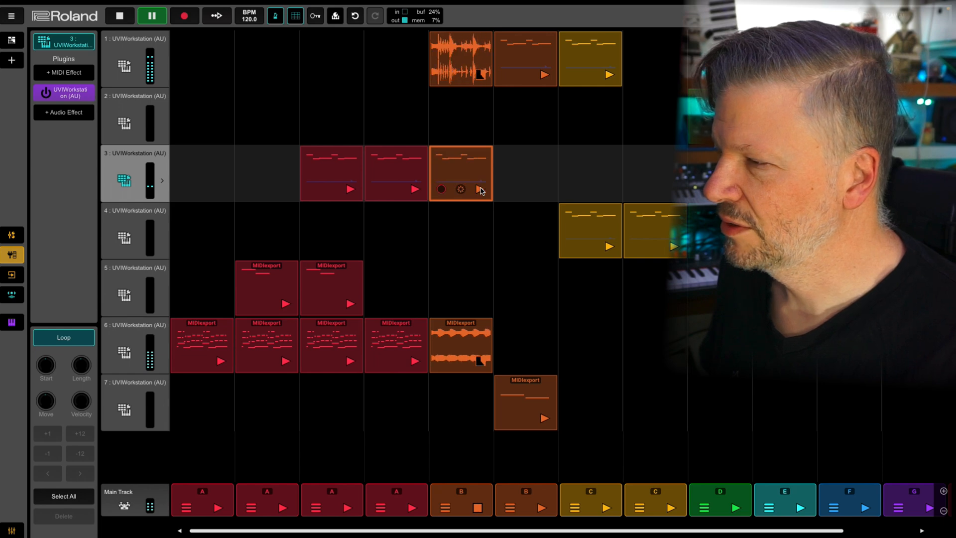
left_click(482, 77)
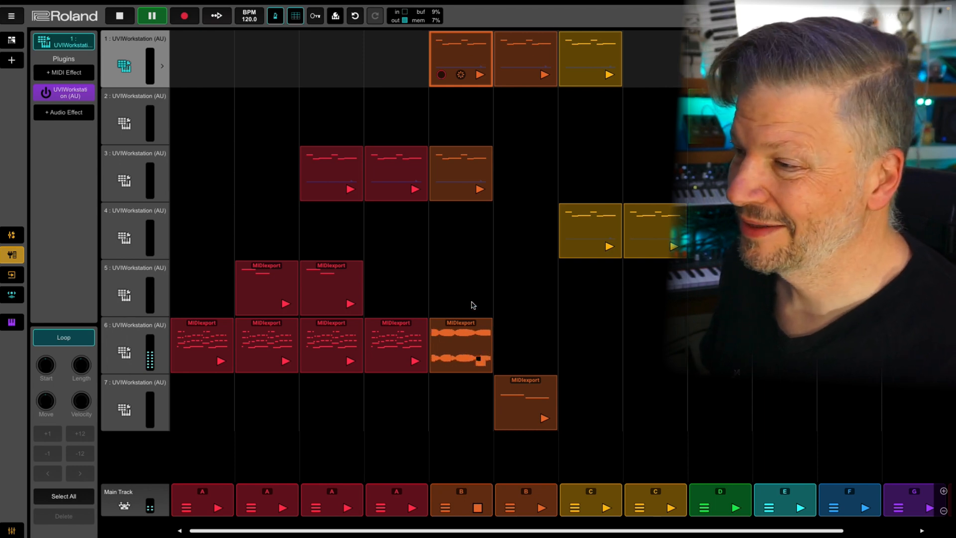
- Check track 3's UVI Workstation instrument briefly and close it again
left_click(331, 165)
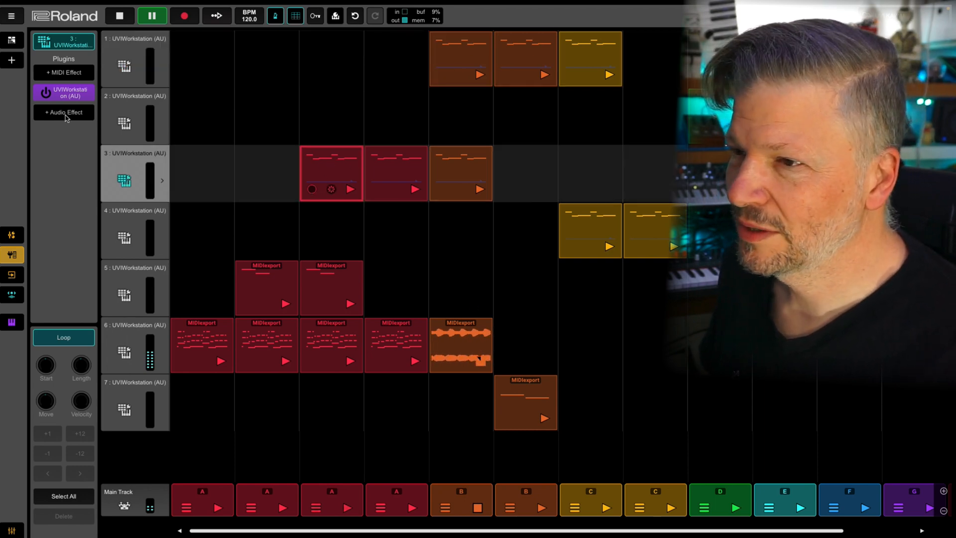
left_click(71, 93)
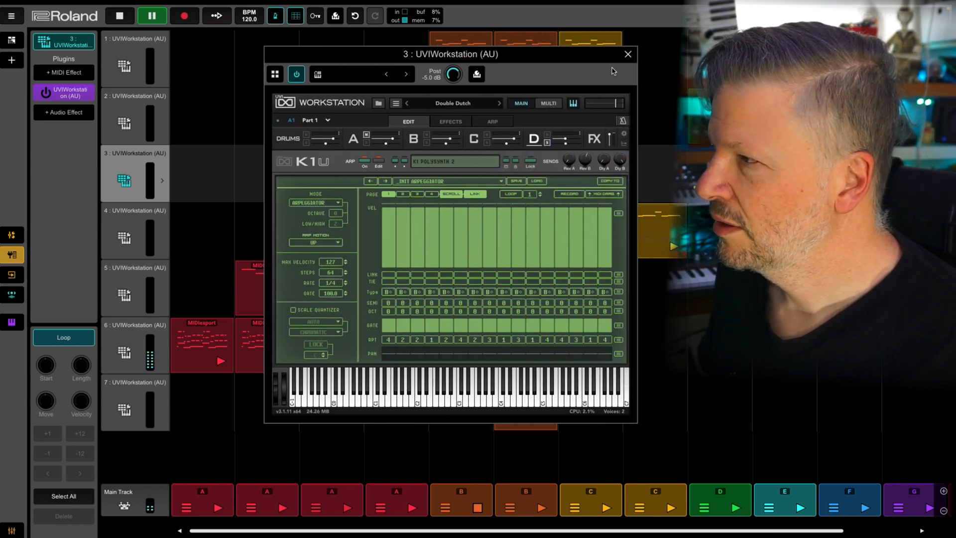
left_click(628, 55)
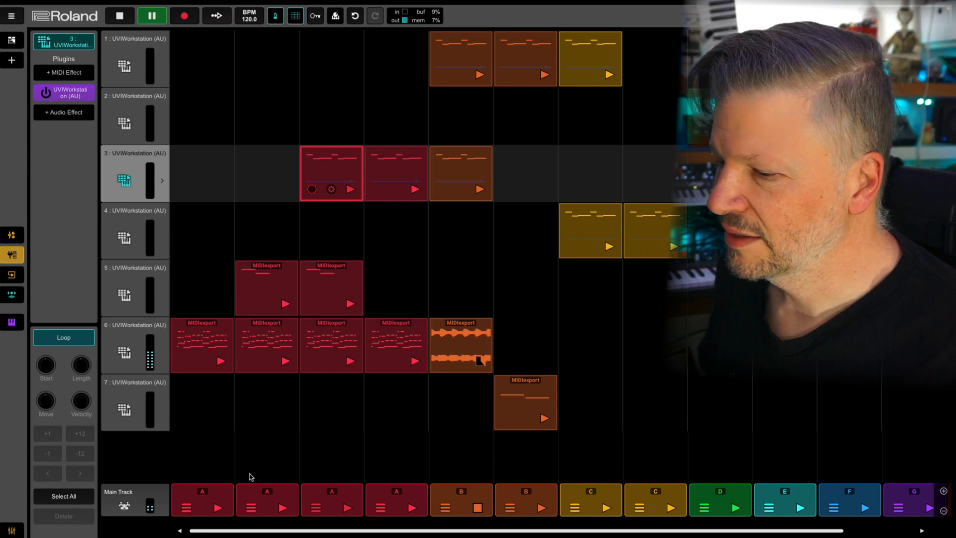
- Move track 6's scene B clip onto track 5, launch the first scene A column, and reopen track 3's instrument
left_click(461, 347)
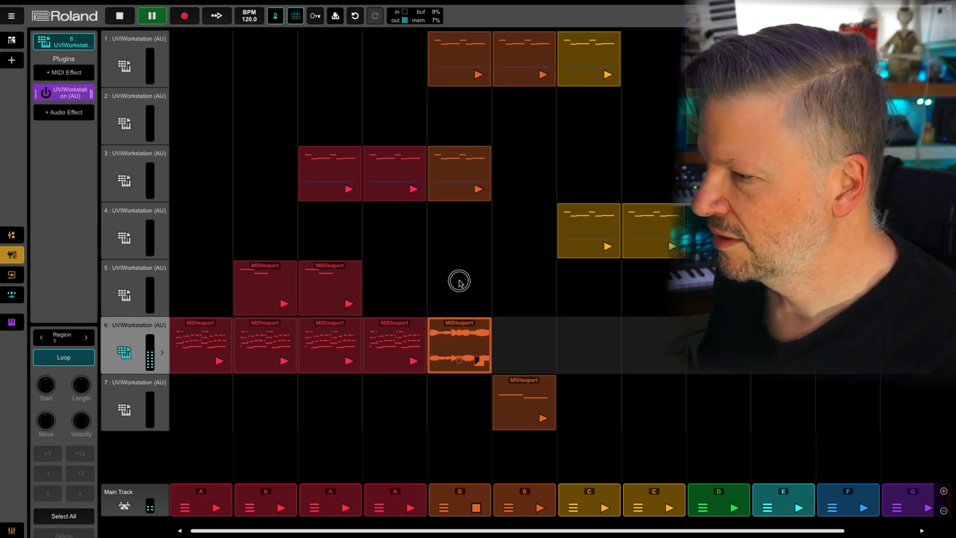
left_click(477, 360)
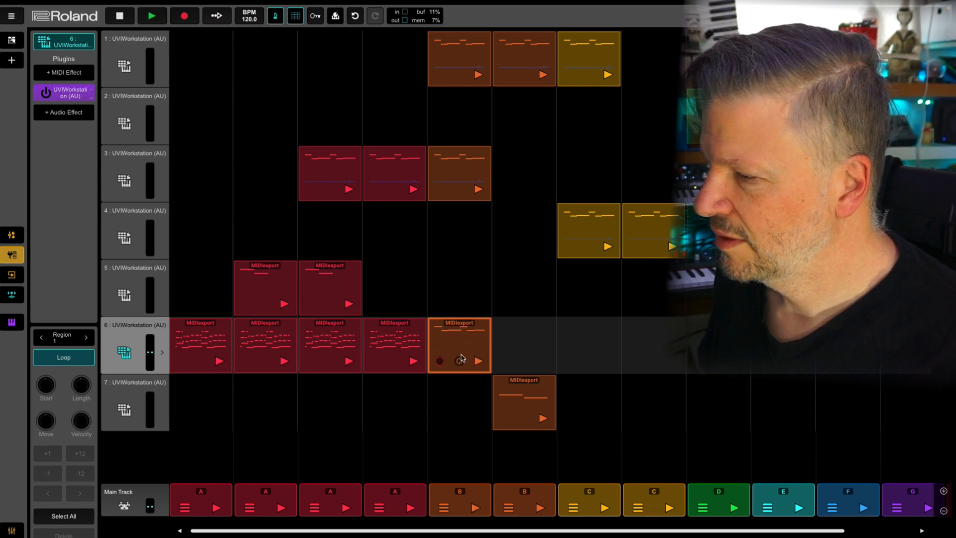
left_click_drag(459, 351, 459, 293)
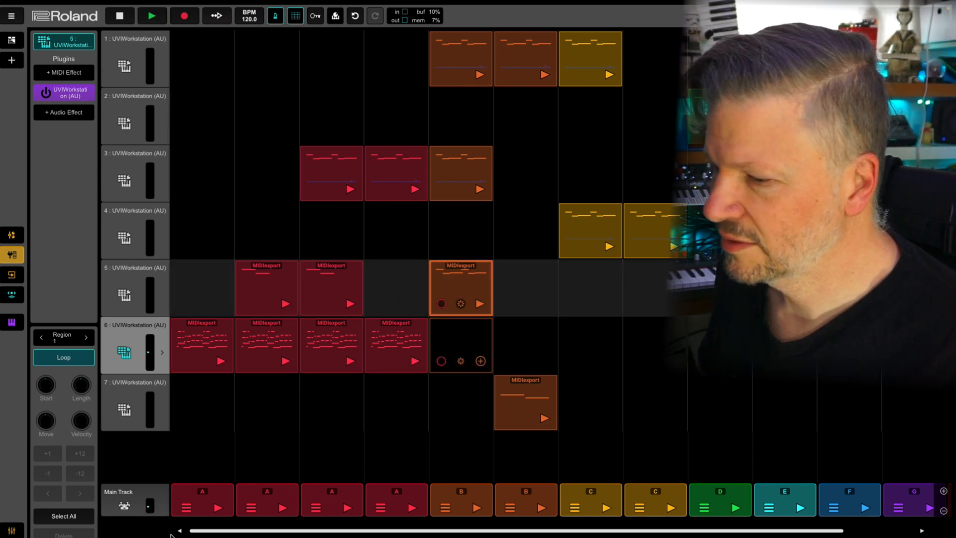
left_click(217, 507)
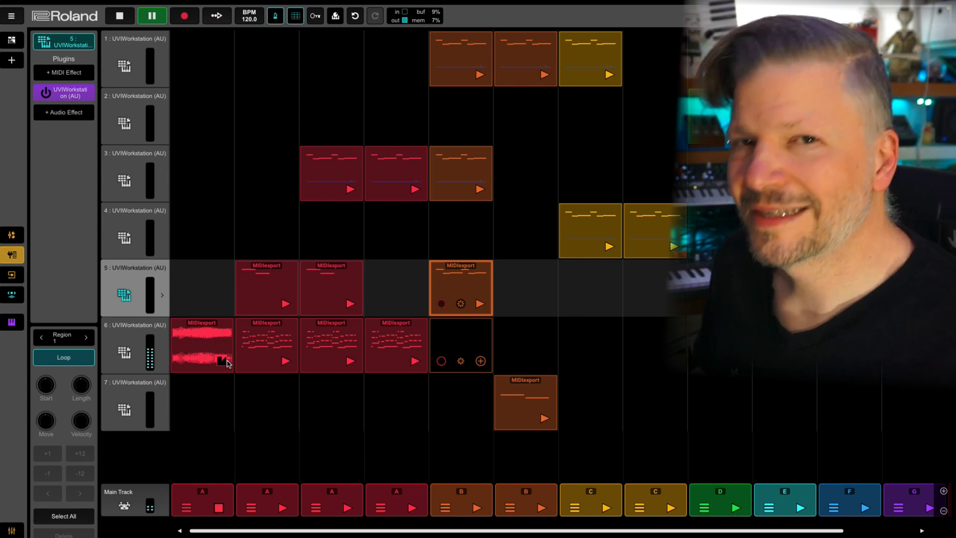
left_click(295, 163)
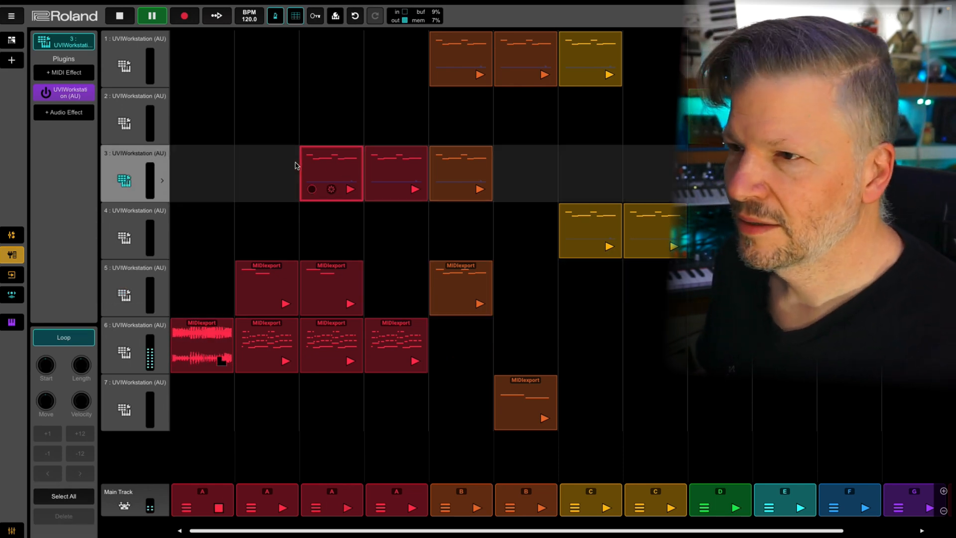
left_click(69, 96)
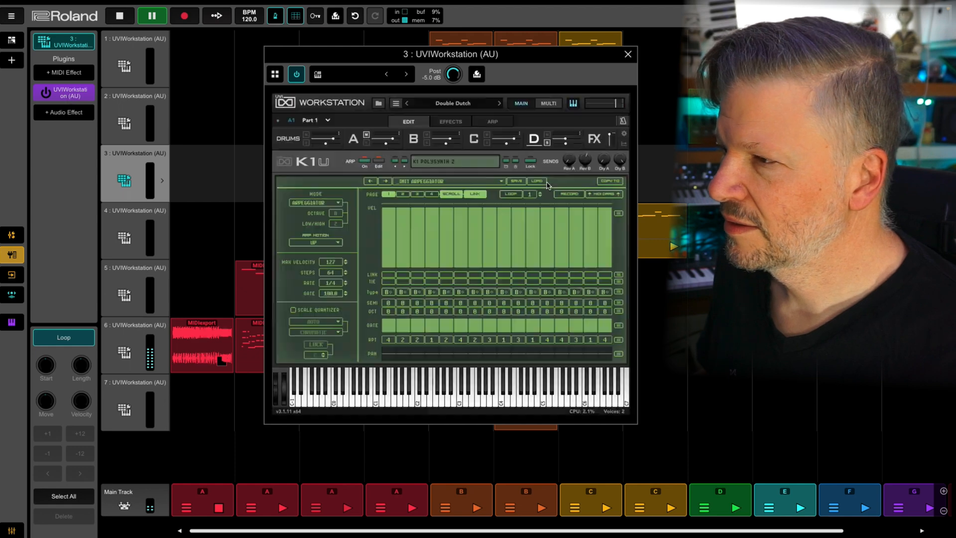
- Load a 12-step Analog Bass phraser pattern for part A and close the instrument
left_click(359, 142)
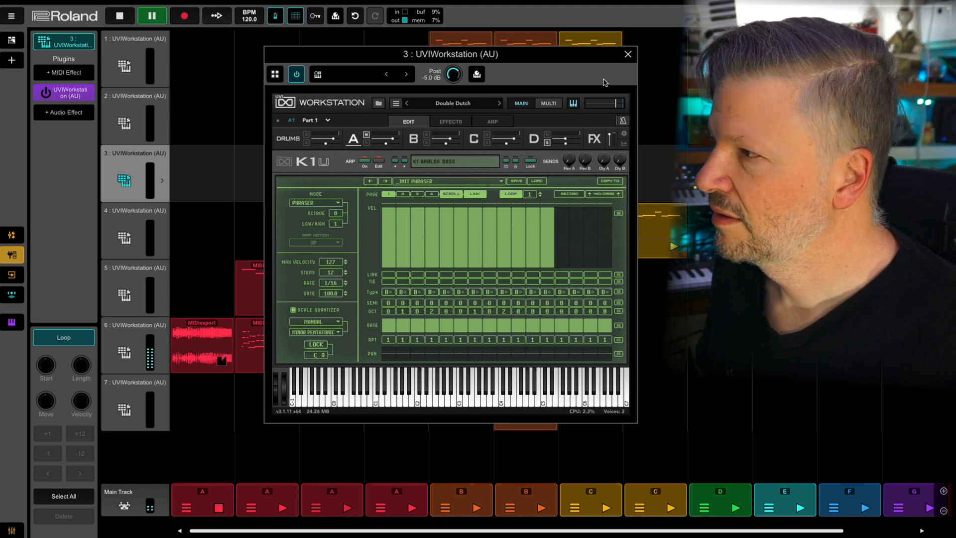
left_click(629, 57)
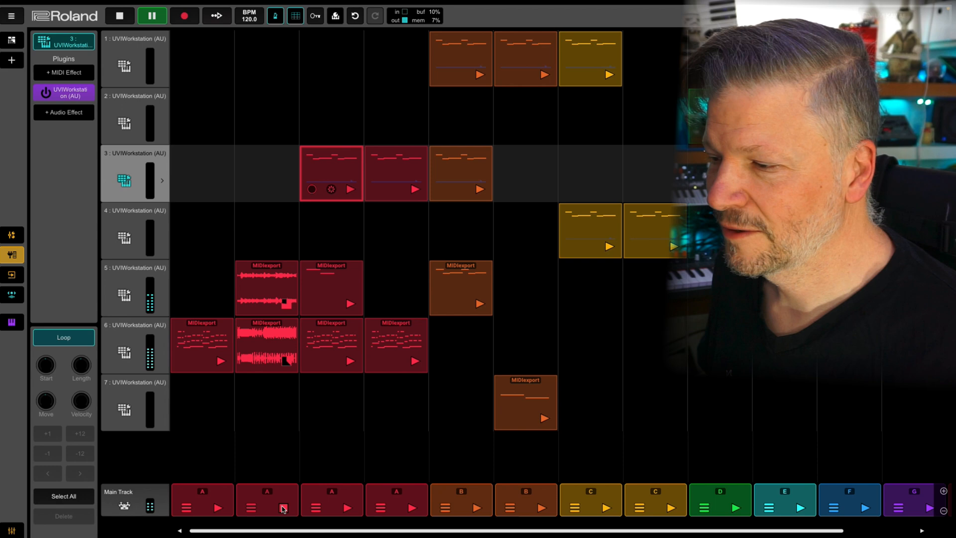
- Launch the third scene A column, glance at track 3's instrument, then launch the fourth column
left_click(349, 507)
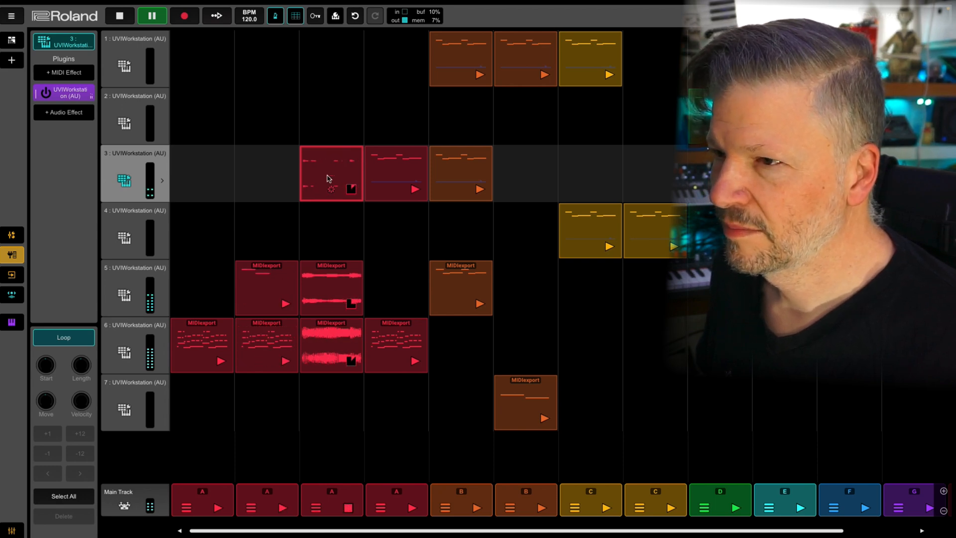
left_click(64, 97)
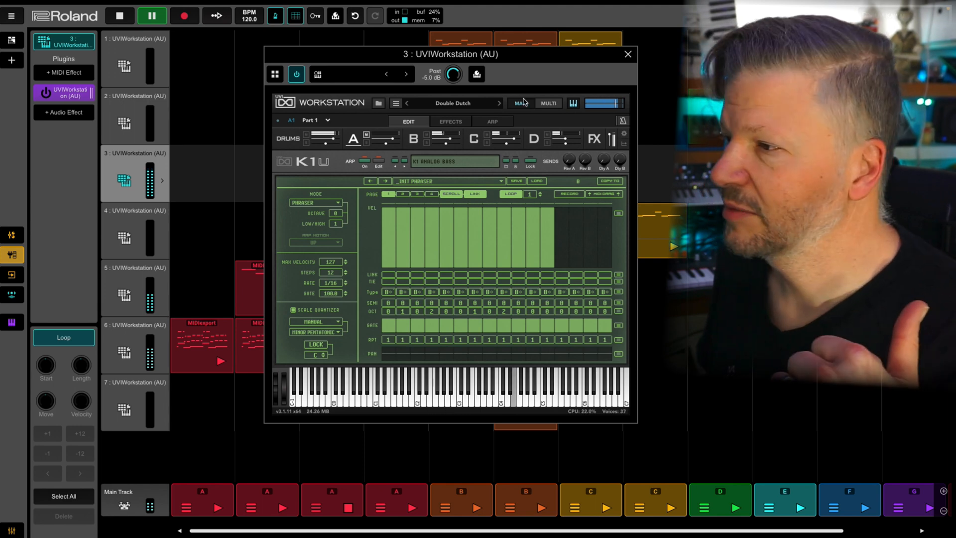
left_click(629, 54)
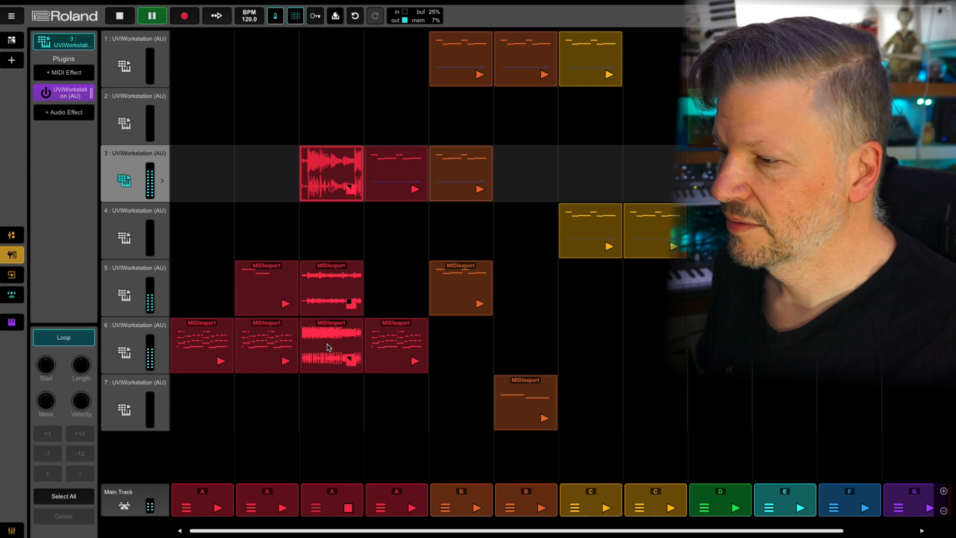
left_click(413, 509)
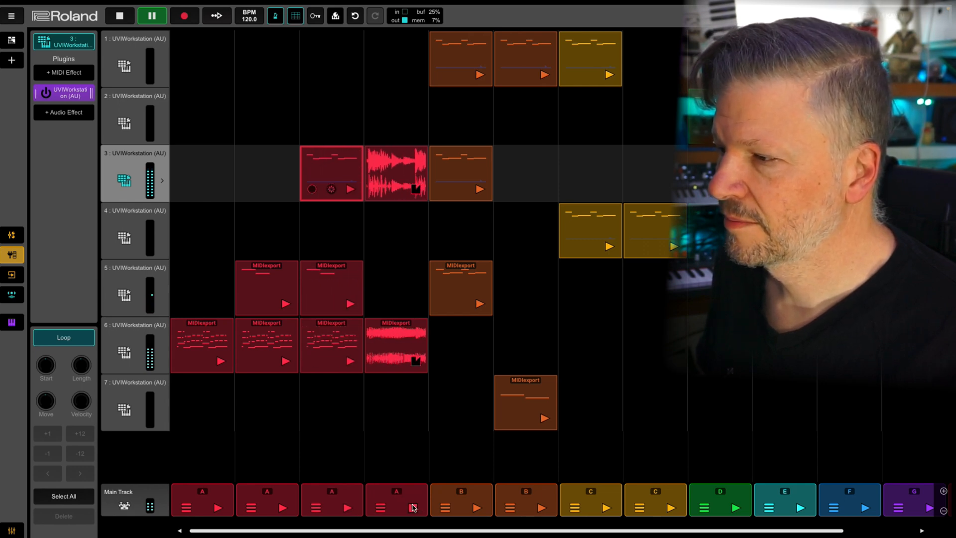
- Delete the scene B clip on track 5 and stop playback
left_click(454, 288)
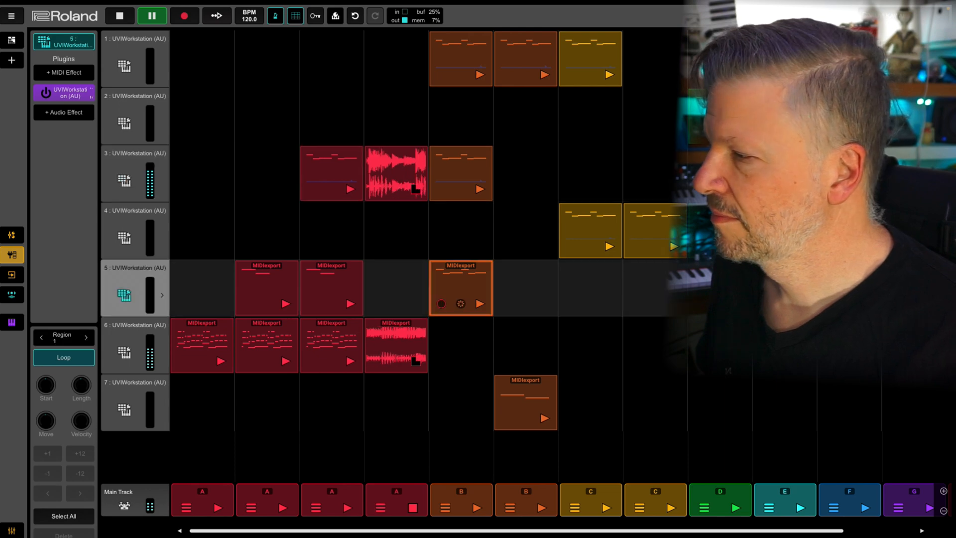
key("Delete")
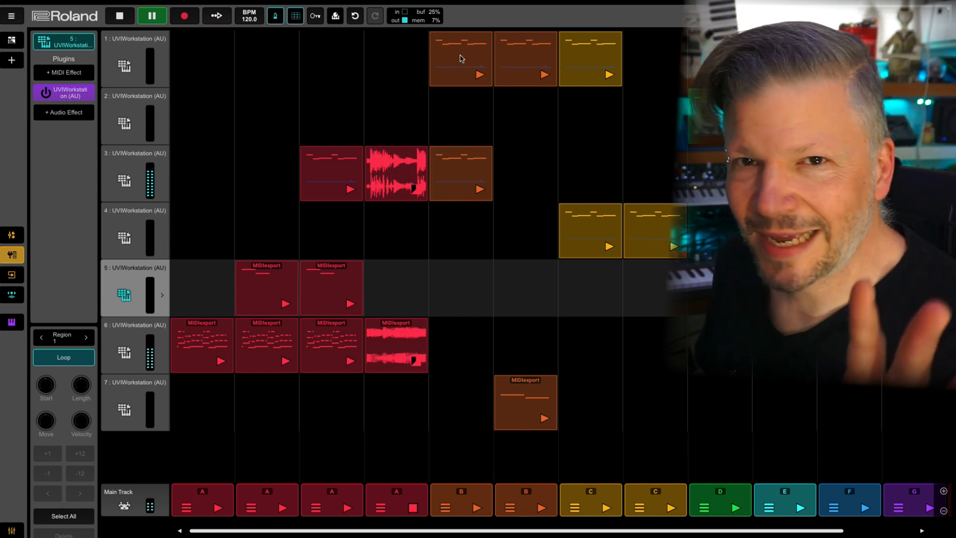
key("space")
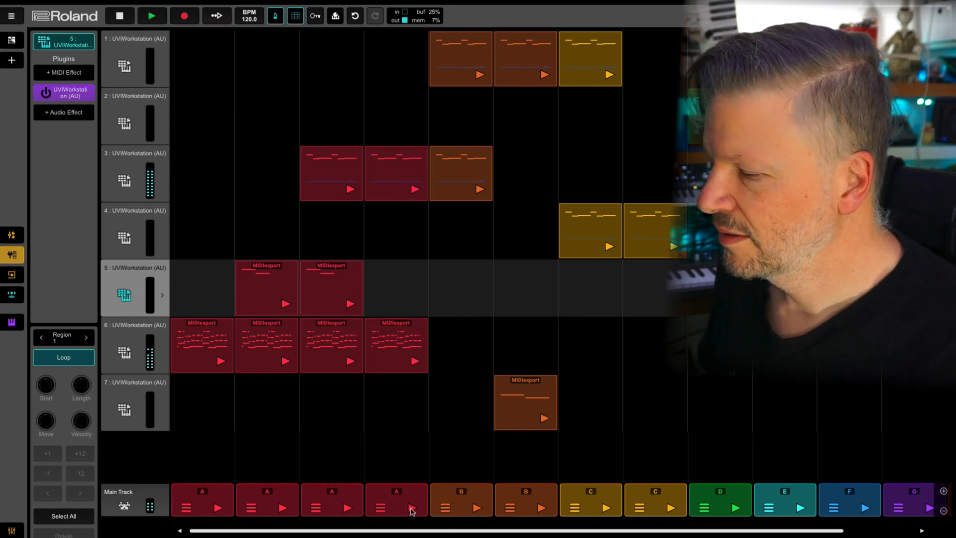
- Bring up track 1's UVI Workstation instrument and launch track 1's scene B clip
left_click(461, 63)
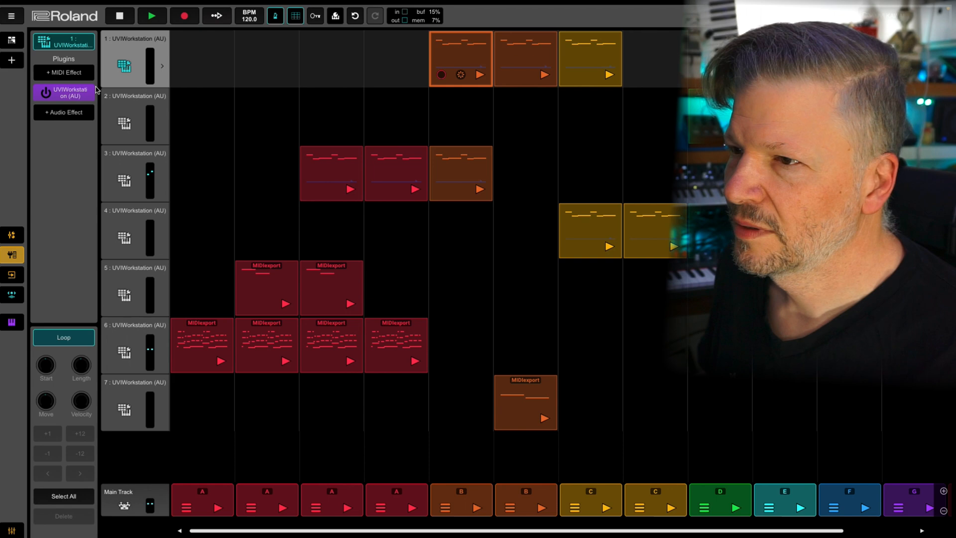
left_click(68, 95)
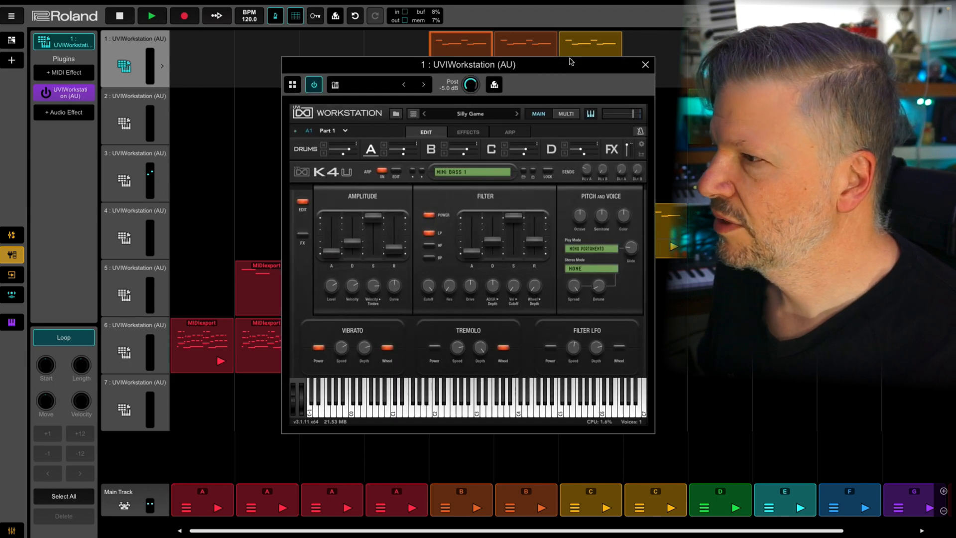
left_click_drag(568, 65, 575, 116)
left_click(480, 76)
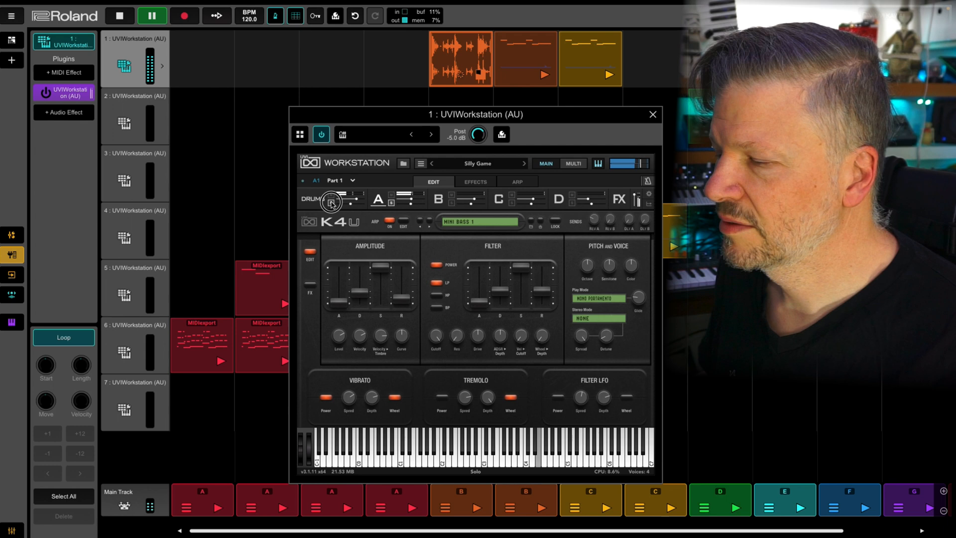
- Review part A's phraser steps on page 2, switch to part B, nudge part D's level, and close the instrument
left_click(404, 222)
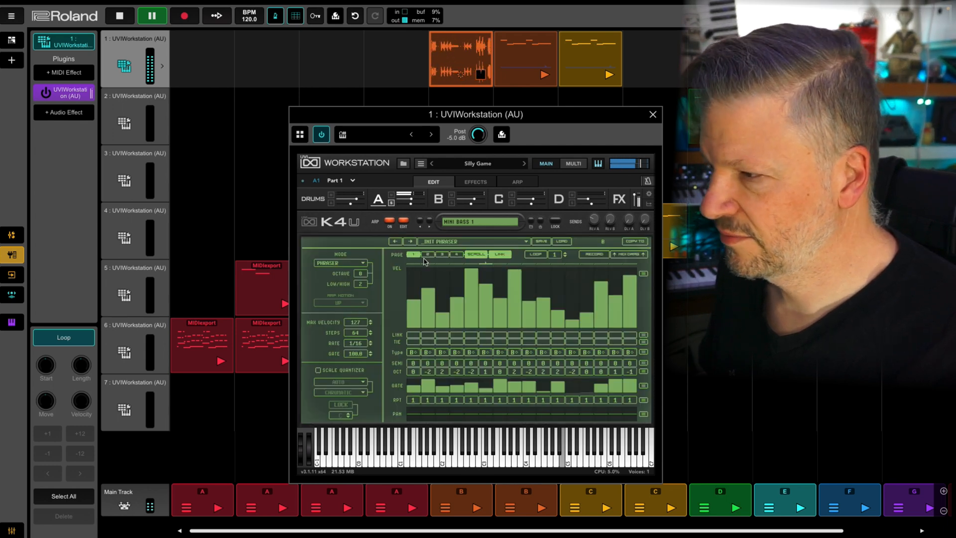
left_click(428, 255)
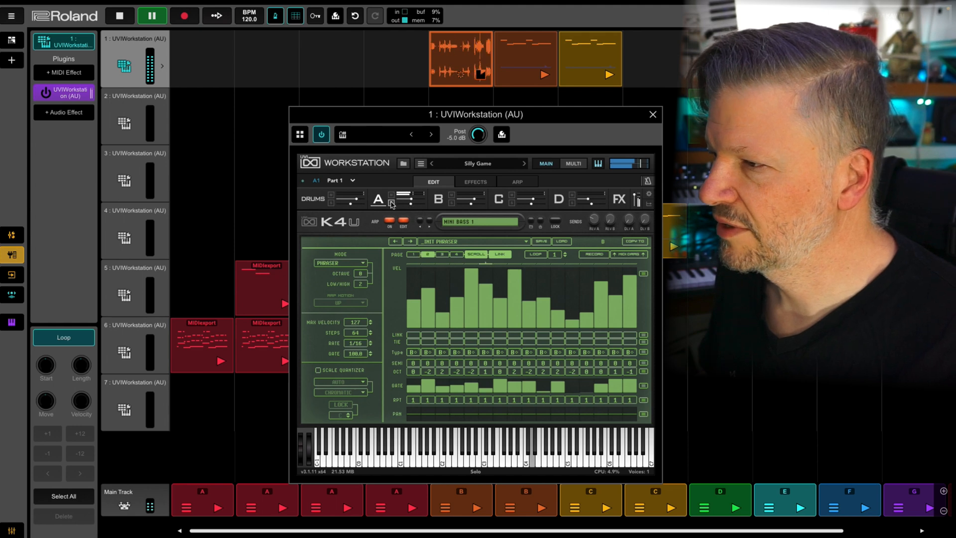
left_click(446, 200)
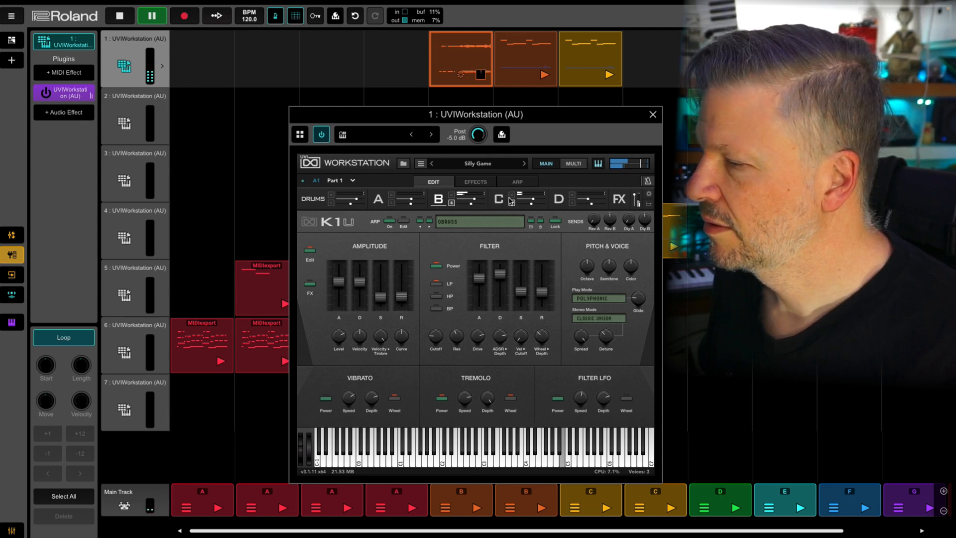
mouse_move(529, 201)
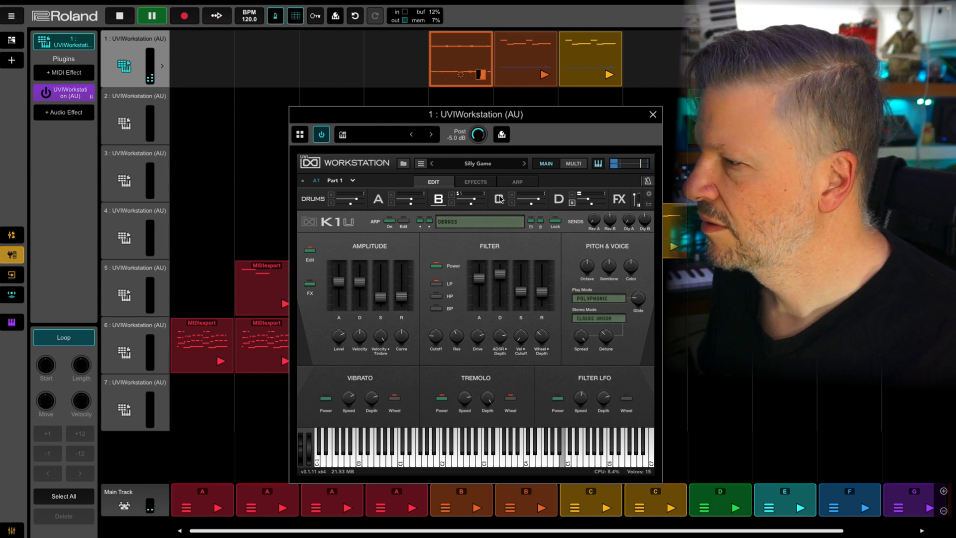
left_click_drag(589, 200, 592, 200)
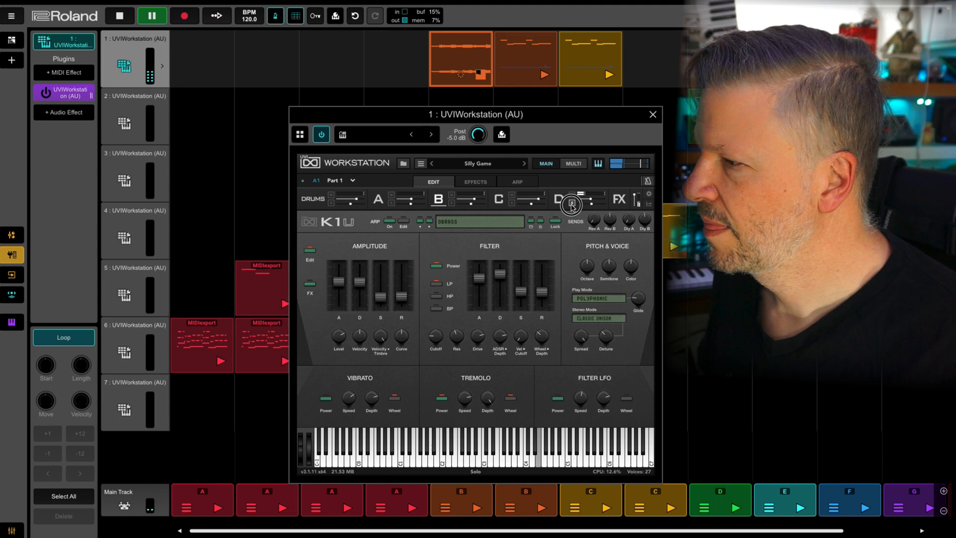
left_click(653, 116)
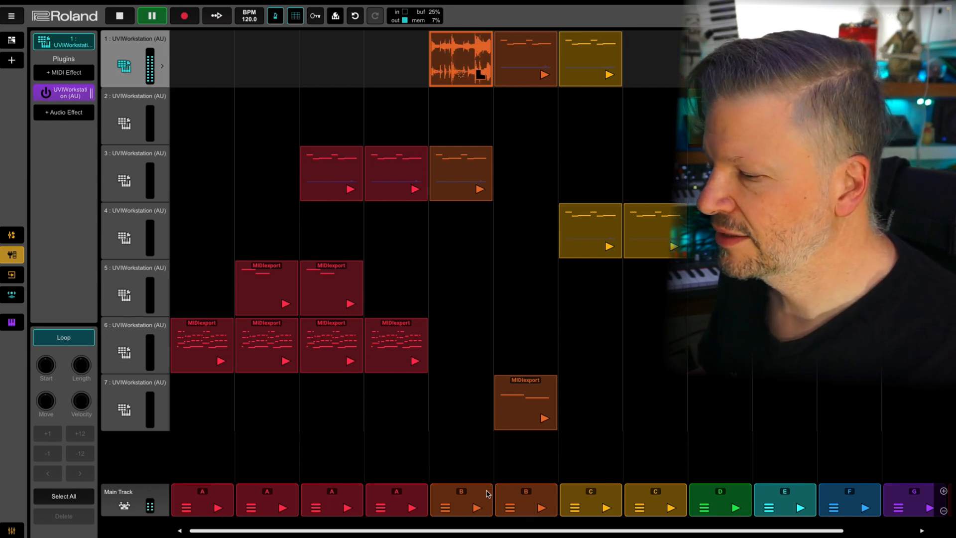
- Launch the last scene A column, then scene B twice to hear its clips
left_click(410, 509)
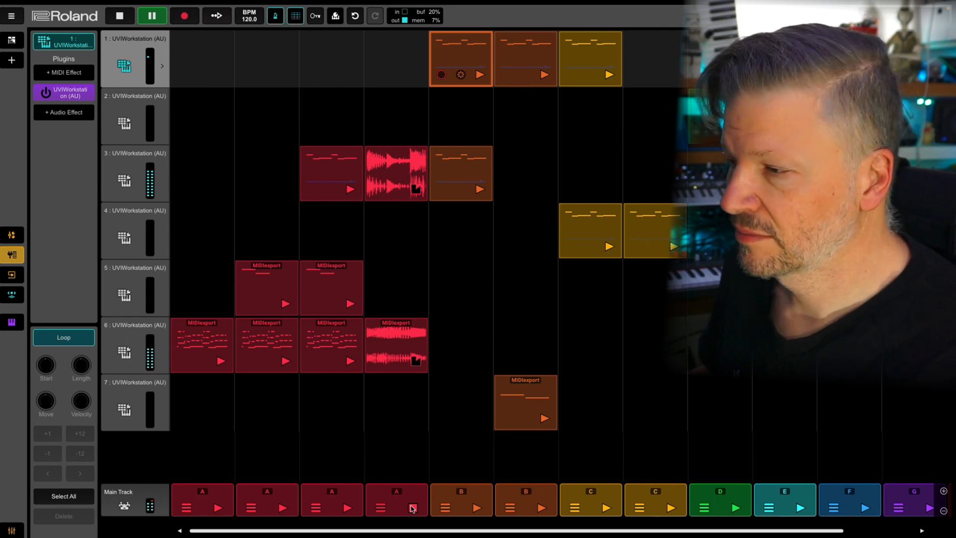
left_click(478, 508)
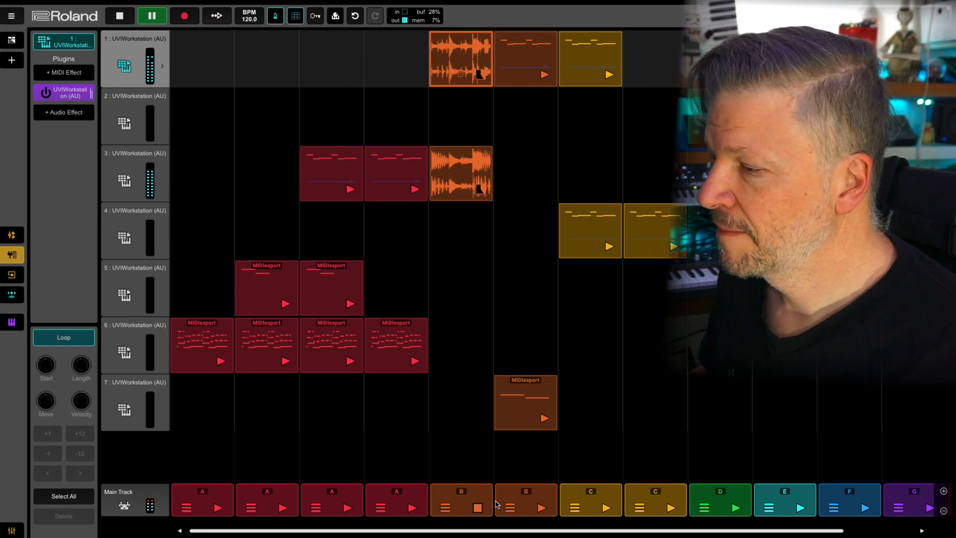
left_click(543, 510)
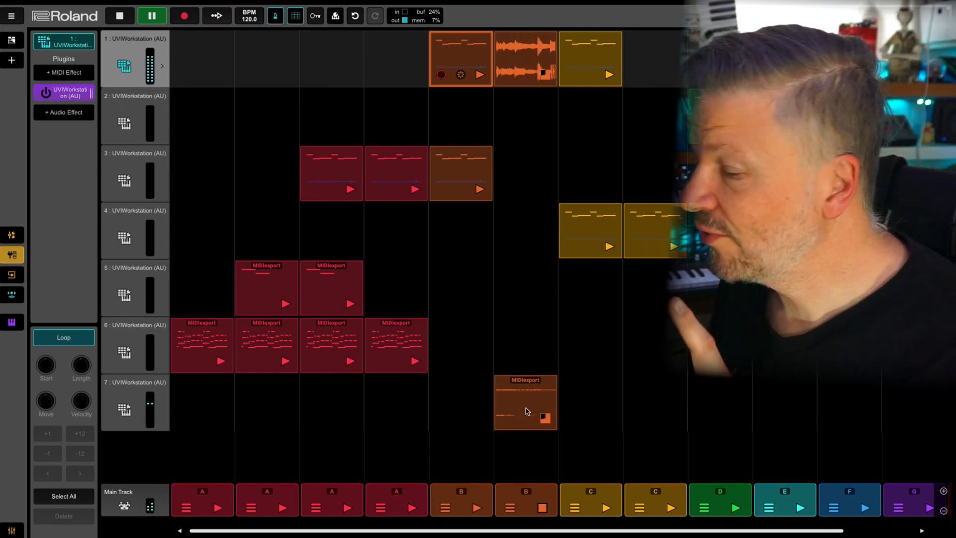
- Check scene B's MIDI Learn popup, dismiss it, and select track 4's first scene C clip
right_click(544, 508)
left_click(598, 393)
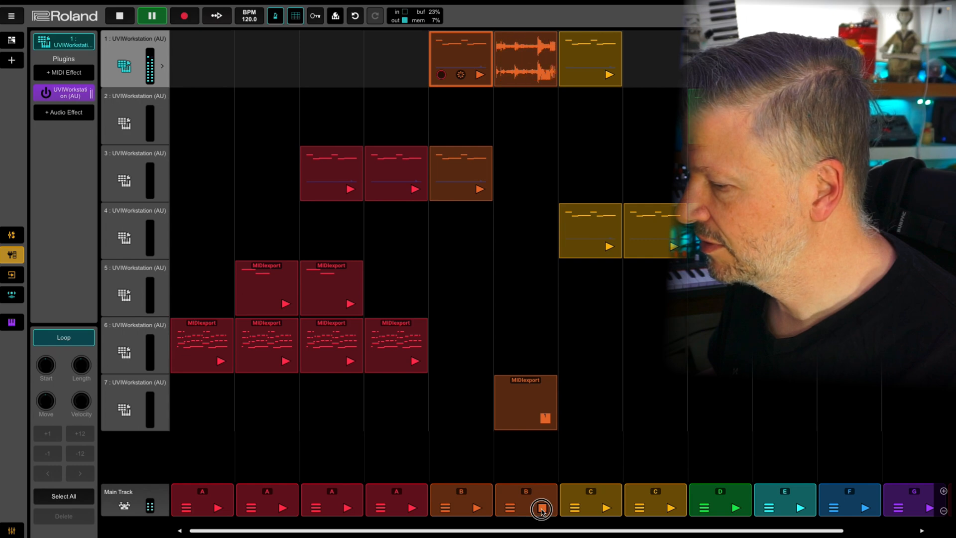
left_click(586, 229)
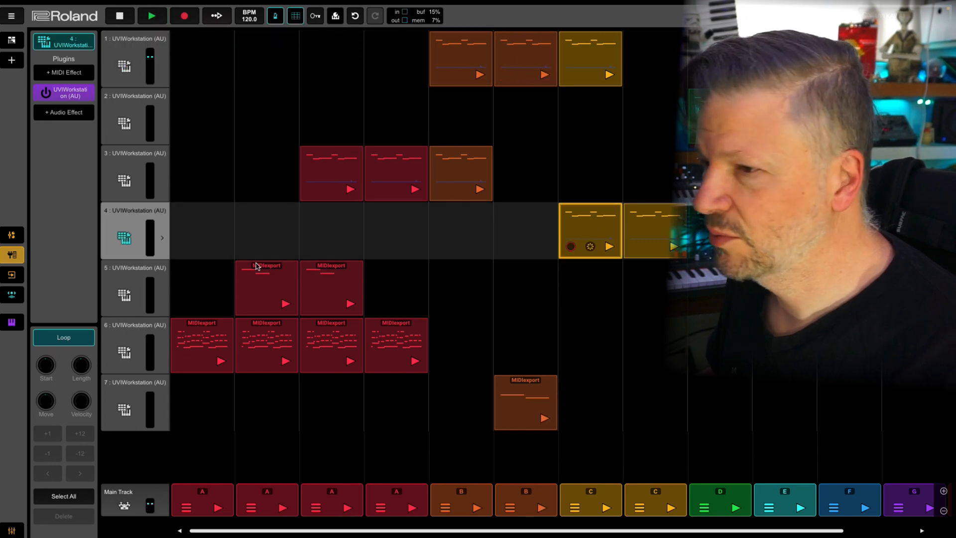
- Bring up track 4's UVI Workstation window with its yellow clip playing, showing the BOSS BASS layer
left_click(70, 93)
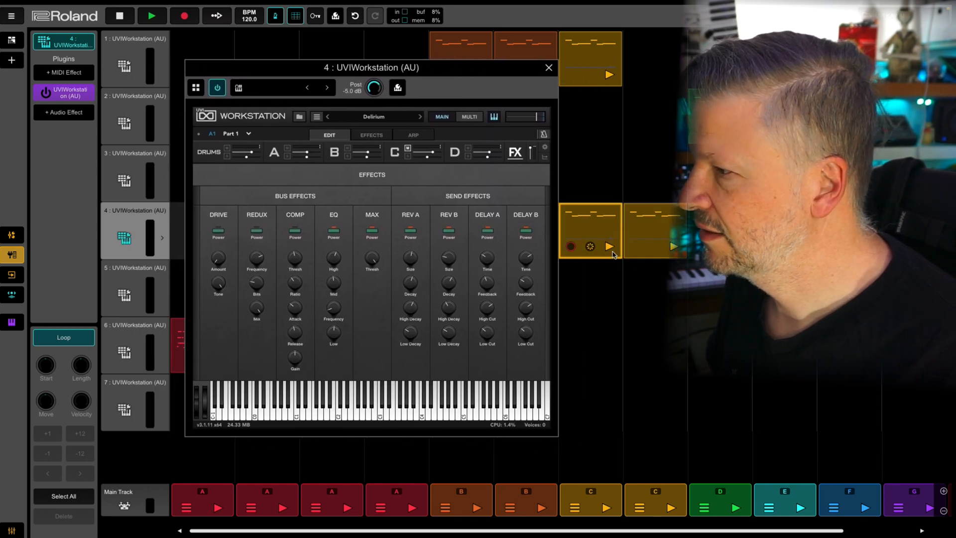
left_click(610, 247)
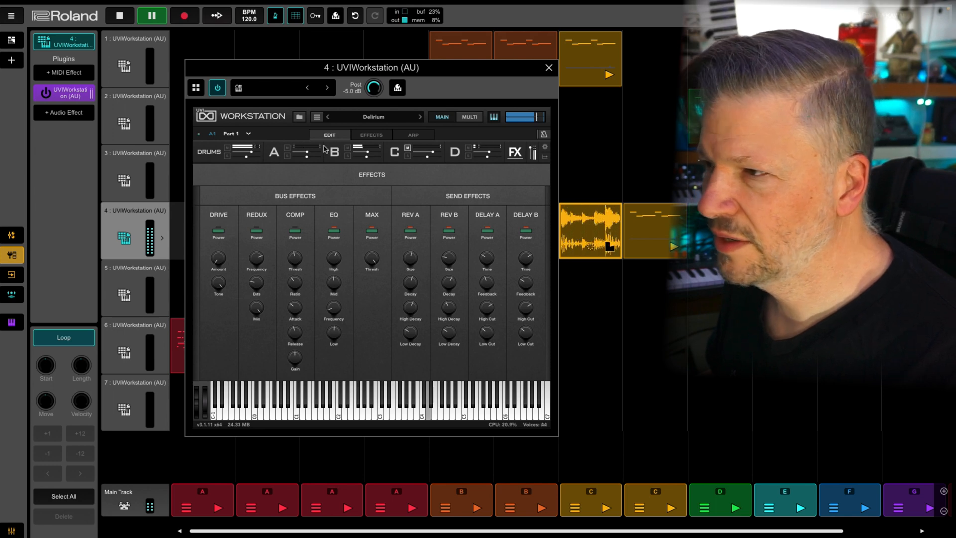
left_click(277, 152)
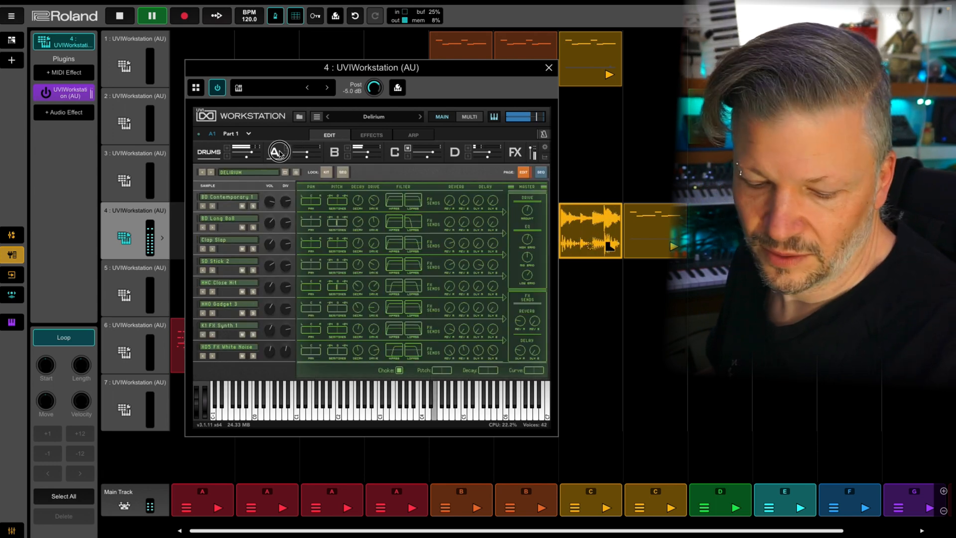
left_click(277, 152)
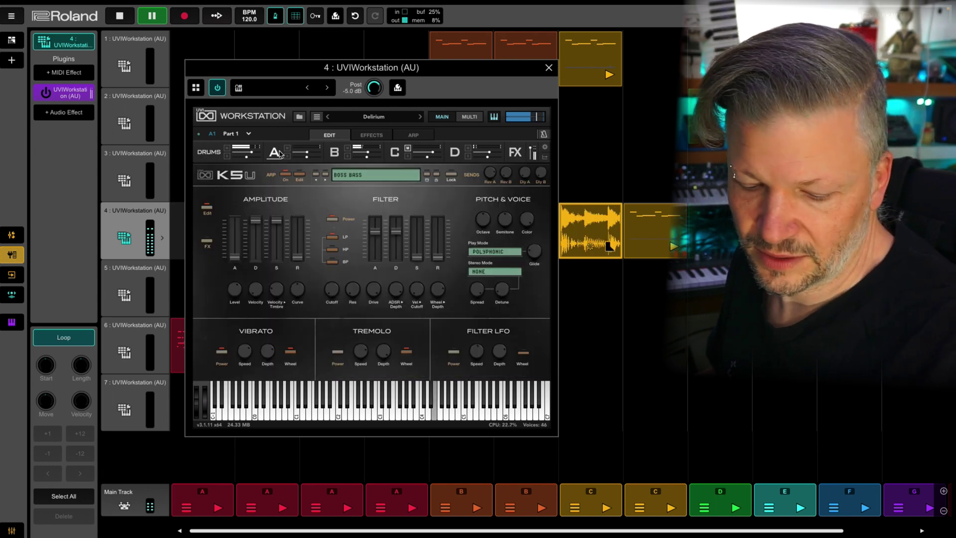
- Audition layers B (SKINNY PLUCK 3), C and D (WTFX), then return to BOSS BASS in slot A
left_click(335, 153)
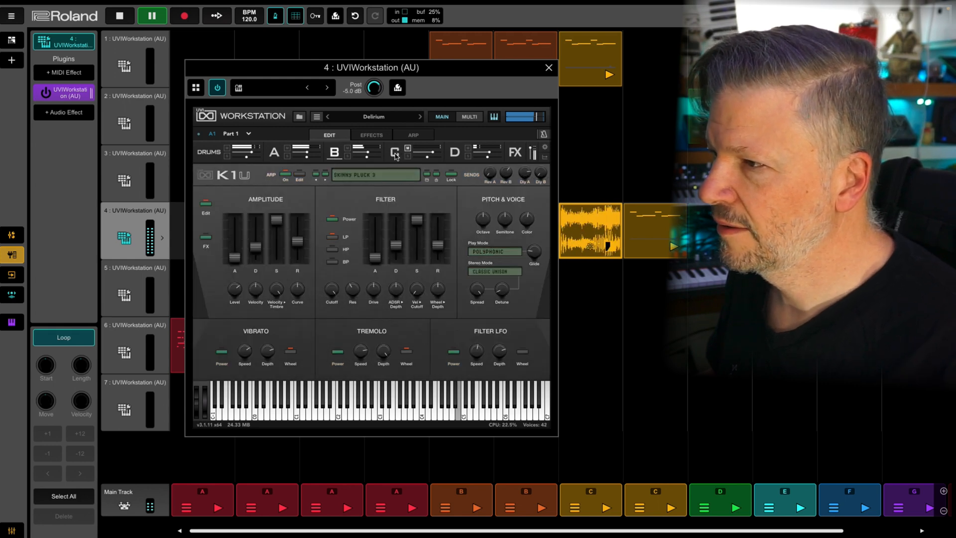
left_click(396, 154)
left_click(457, 154)
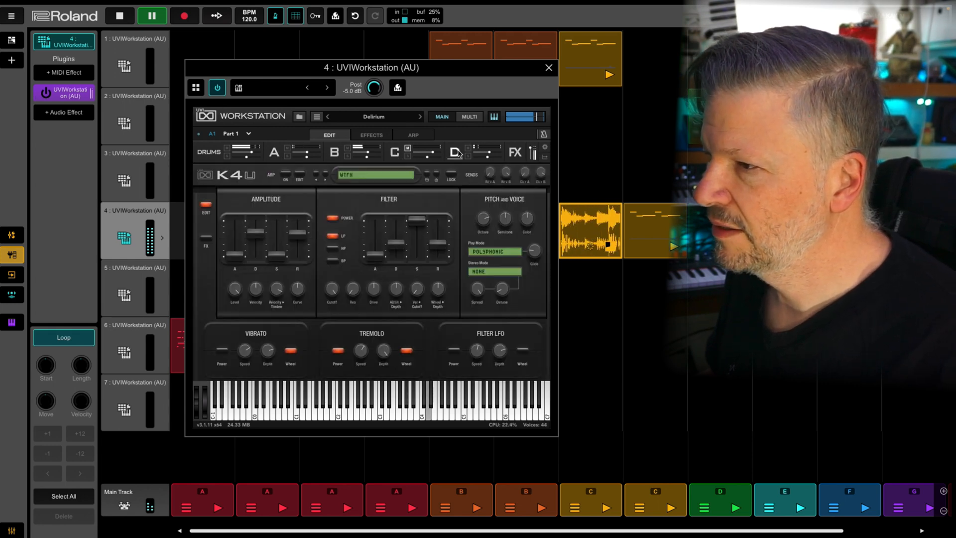
left_click(396, 154)
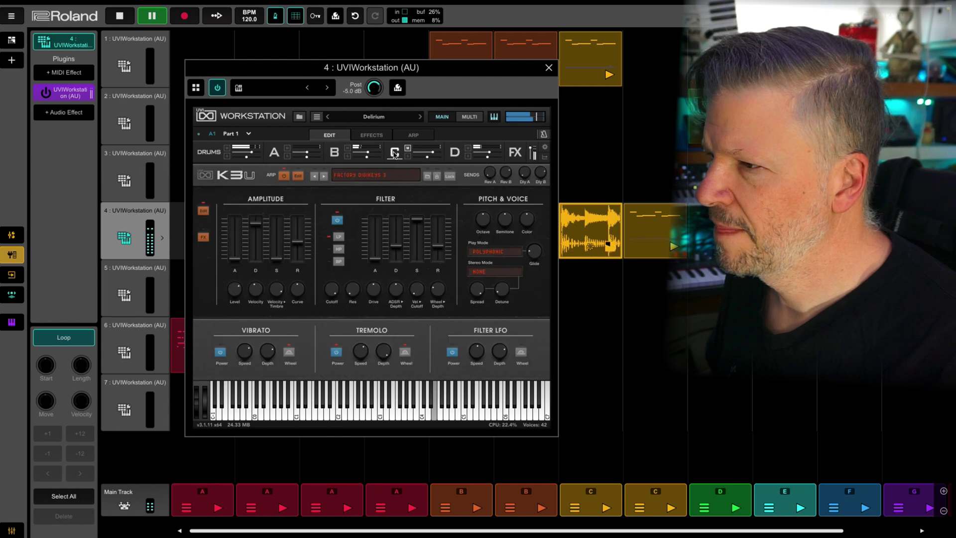
left_click(336, 154)
left_click(276, 154)
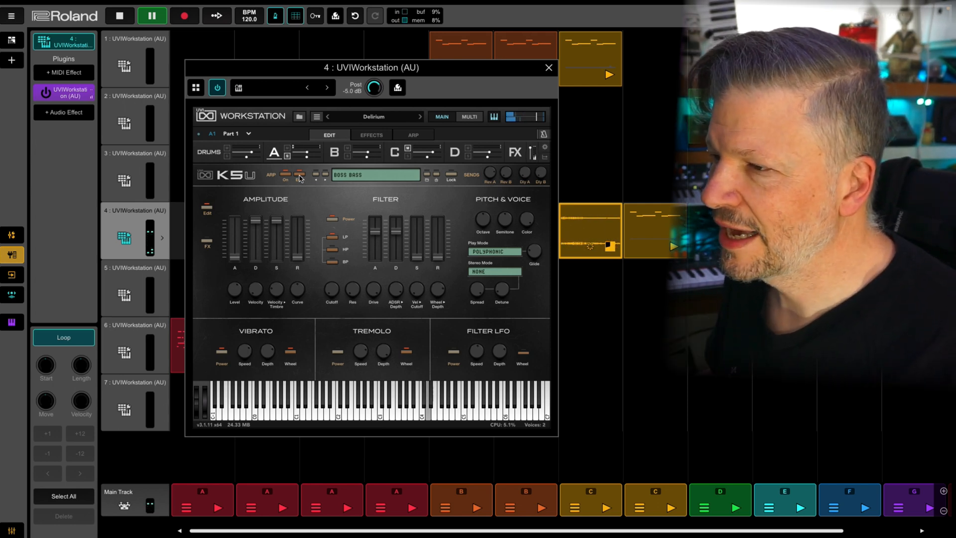
- Bring up the Phraser arpeggiator editor for BOSS BASS and move the window aside
left_click(299, 176)
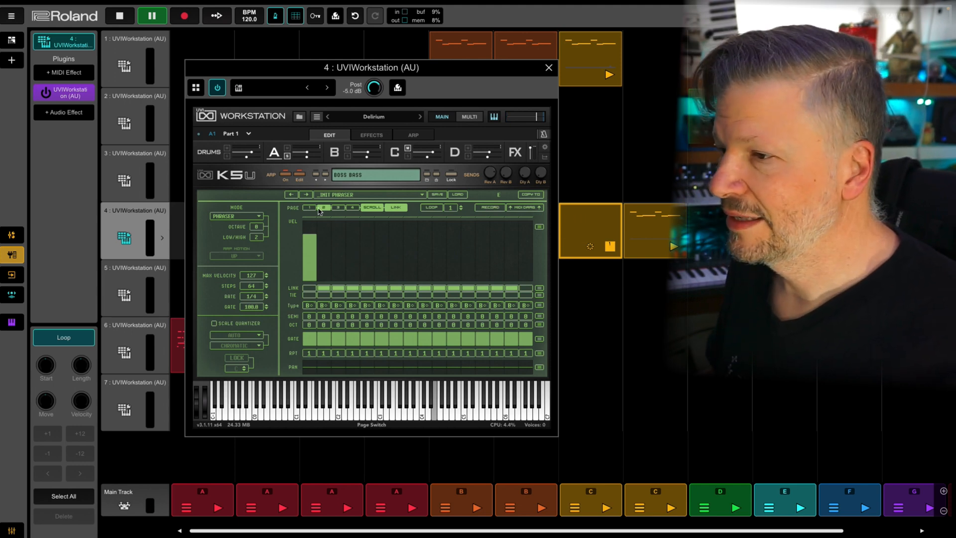
mouse_move(489, 73)
left_mouse_down()
mouse_move(860, 39)
mouse_move(884, 60)
left_mouse_up()
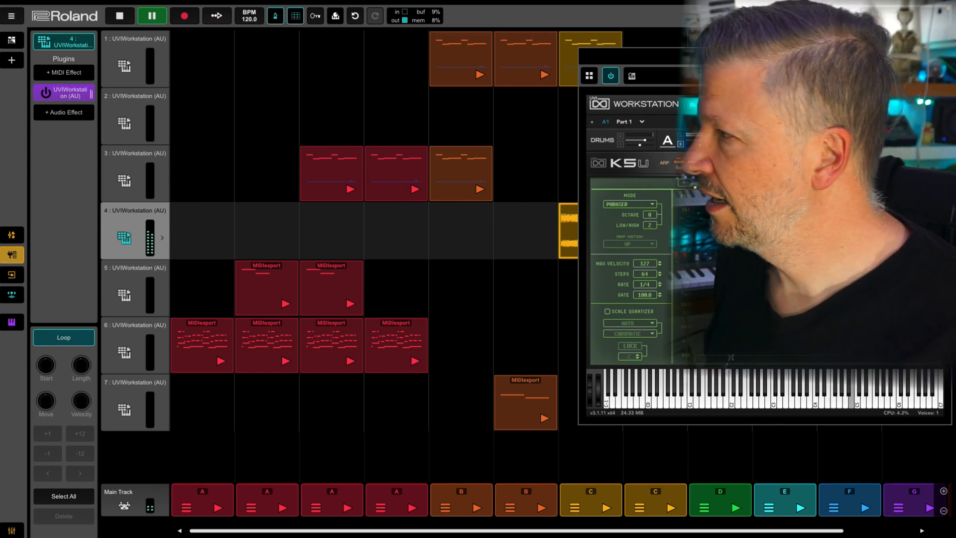
- Close the instrument window, play scene B, then stop the transport
left_click(607, 246)
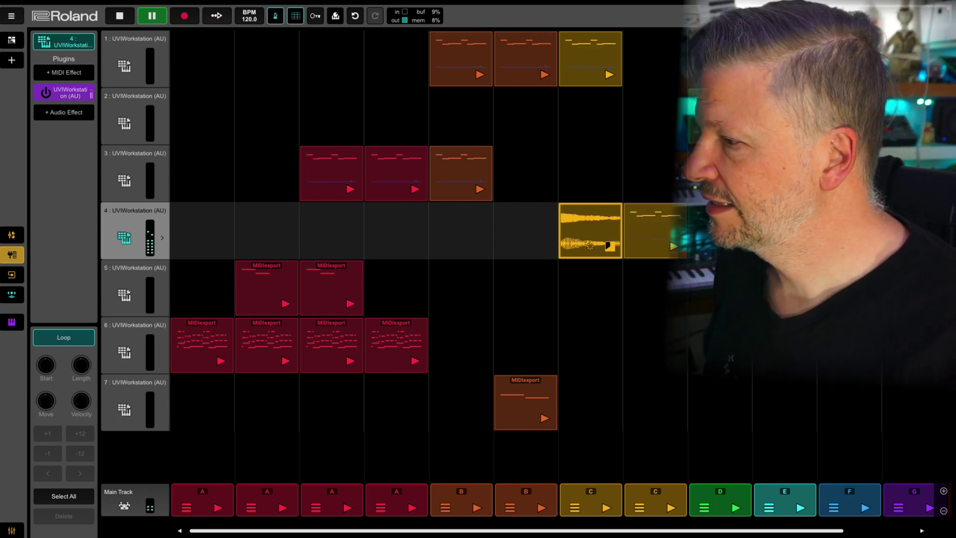
left_click(543, 510)
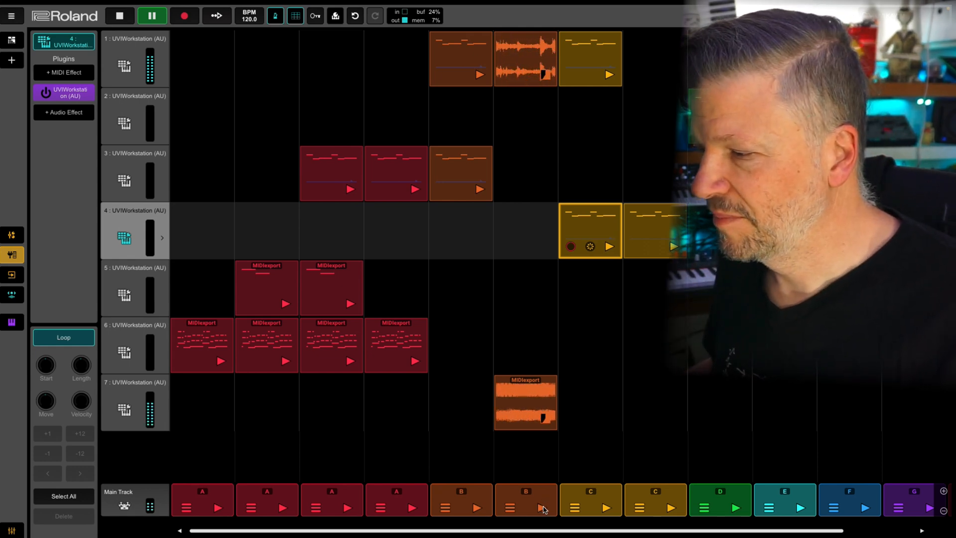
key("space")
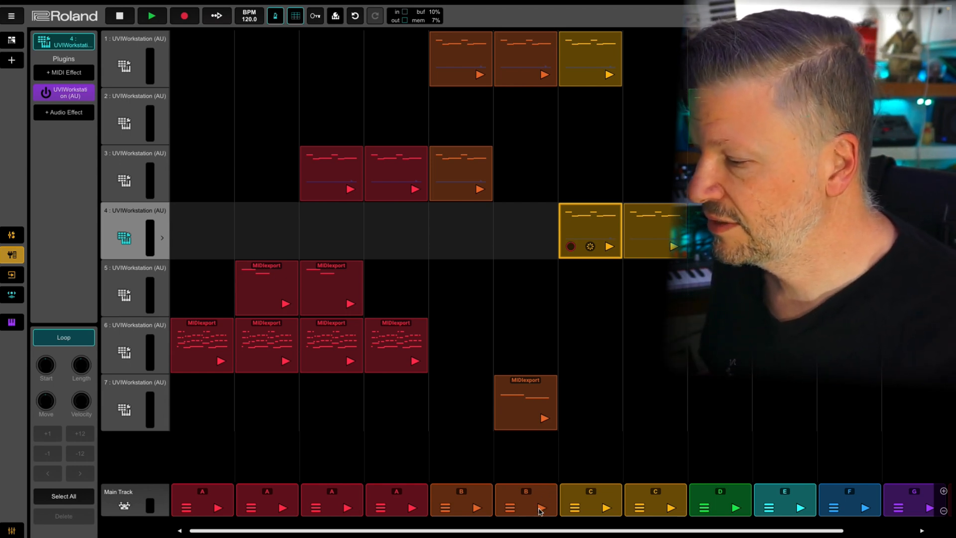
- Relaunch scene B, stop track 7's clip, queue scene C and reopen track 4's instrument
left_click(541, 508)
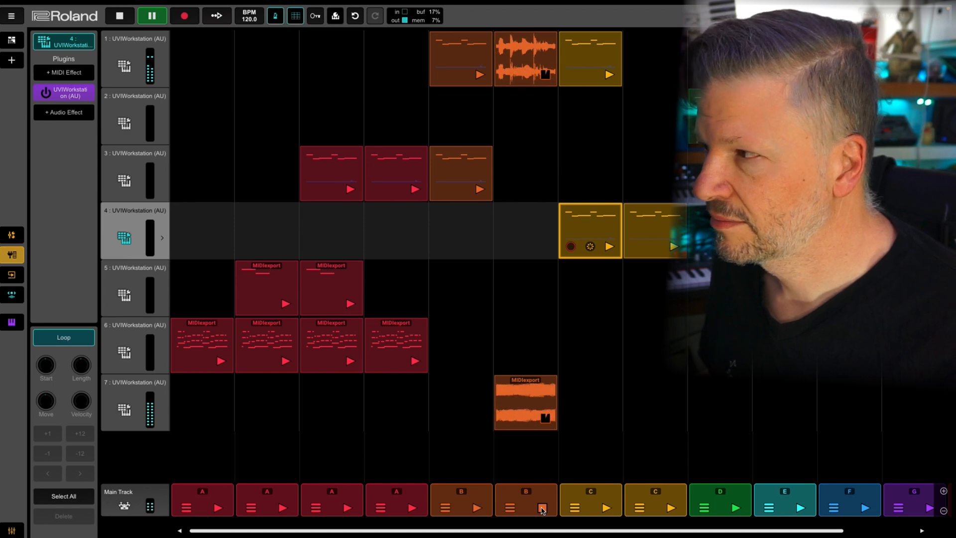
left_click(546, 417)
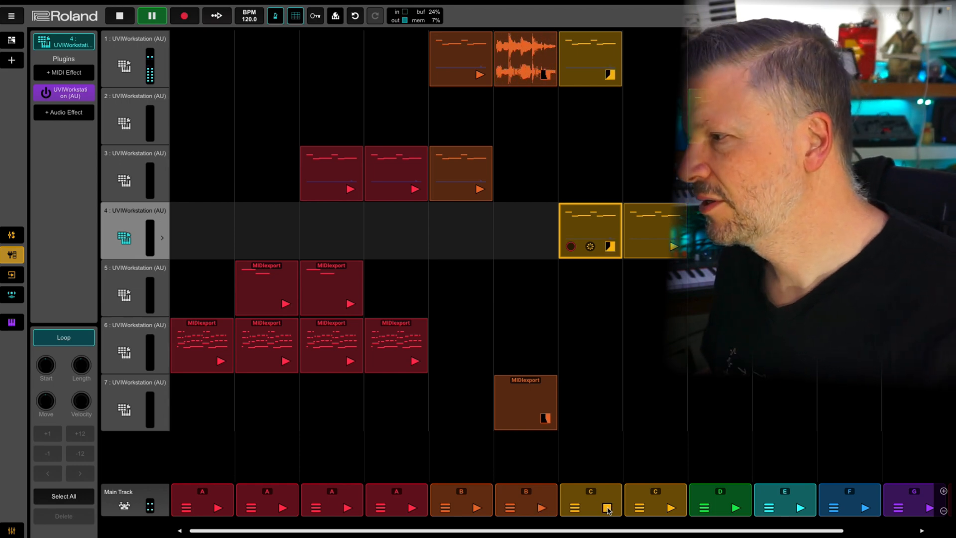
left_click(607, 509)
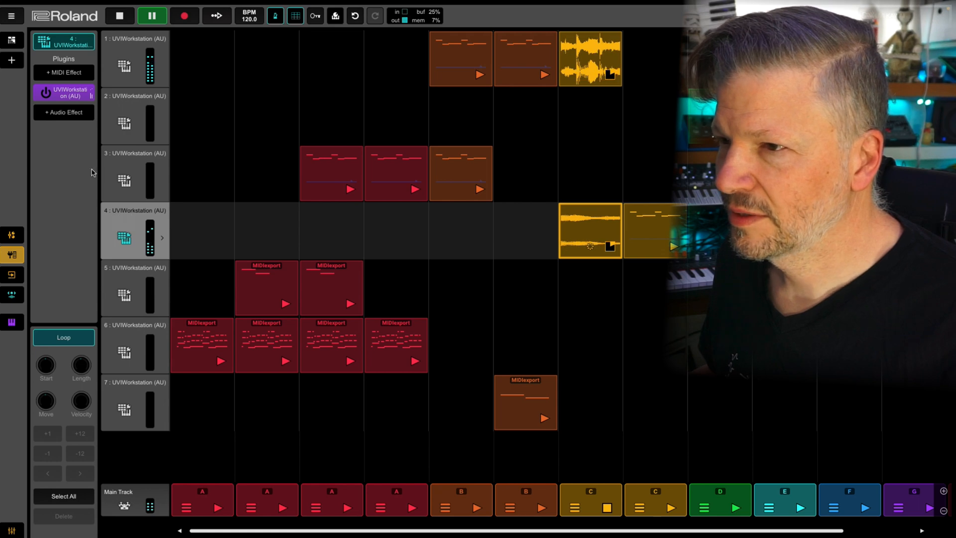
left_click(65, 94)
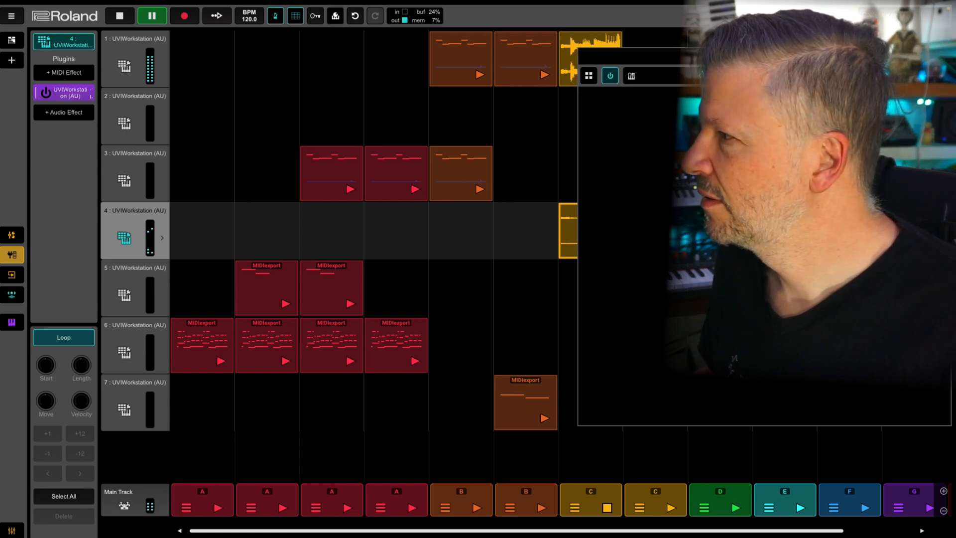
- Move the UVI Workstation window toward the centre and close it, returning to the clip grid
mouse_move(832, 56)
left_mouse_down()
mouse_move(429, 88)
mouse_move(475, 58)
left_mouse_up()
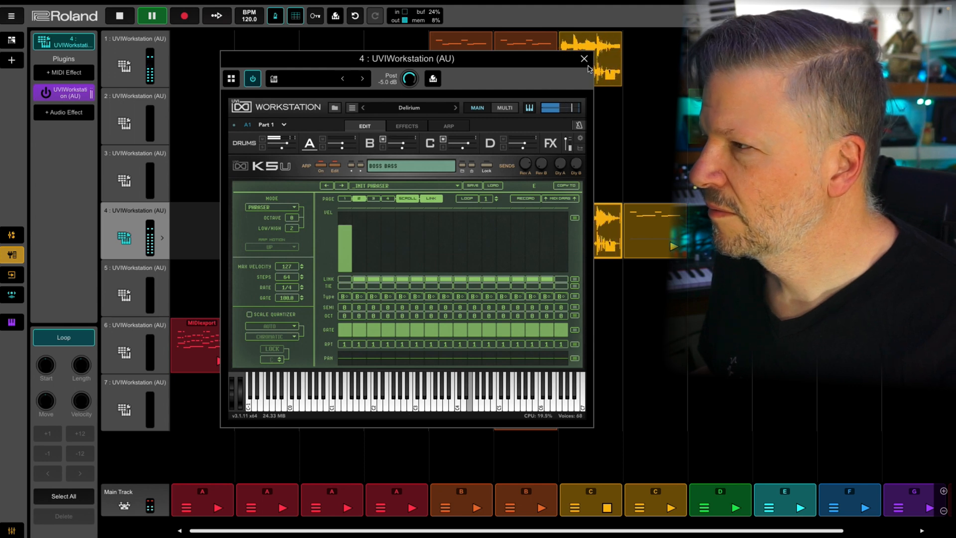
left_click(585, 59)
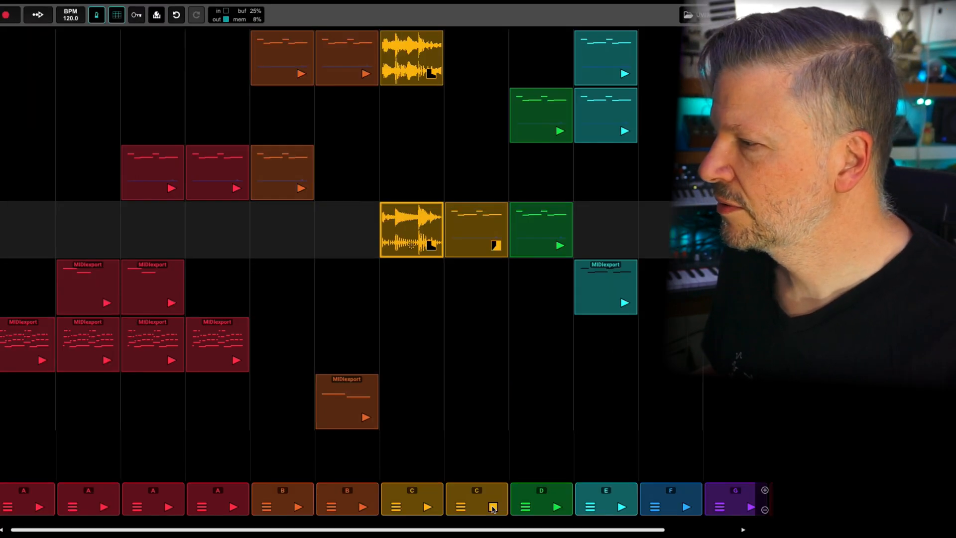
- Launch scenes C and D, move track 5's teal MIDIexport clip into scene F, then launch scene E
left_click(670, 509)
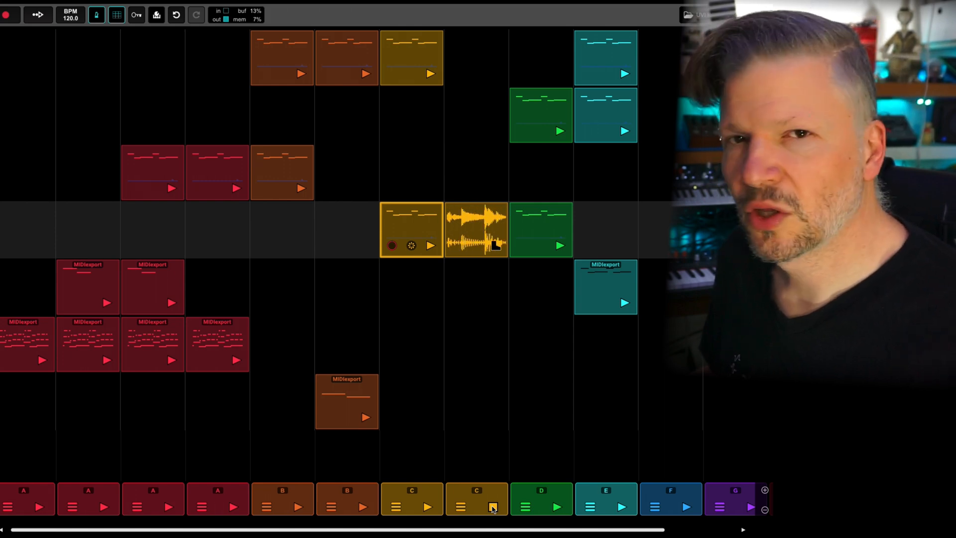
left_click(557, 508)
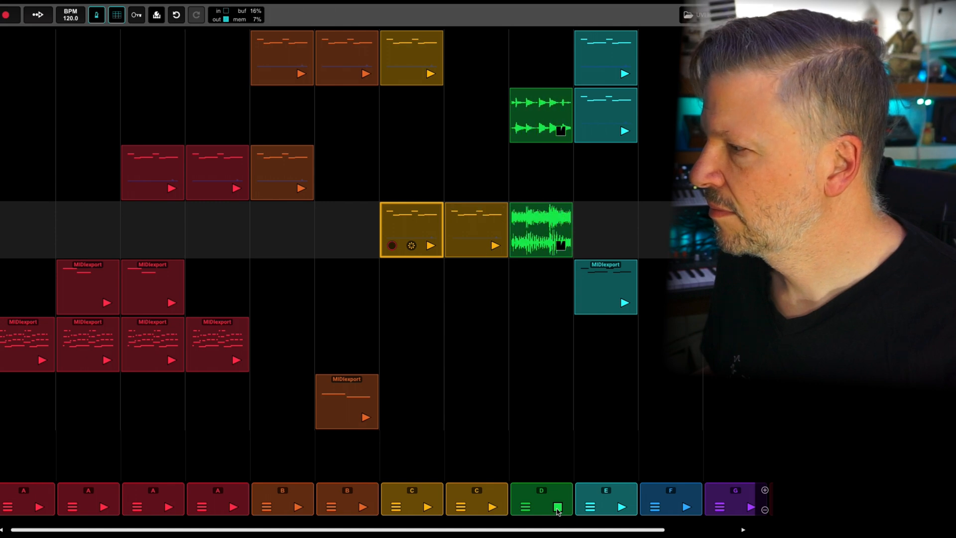
left_click_drag(620, 274, 685, 276)
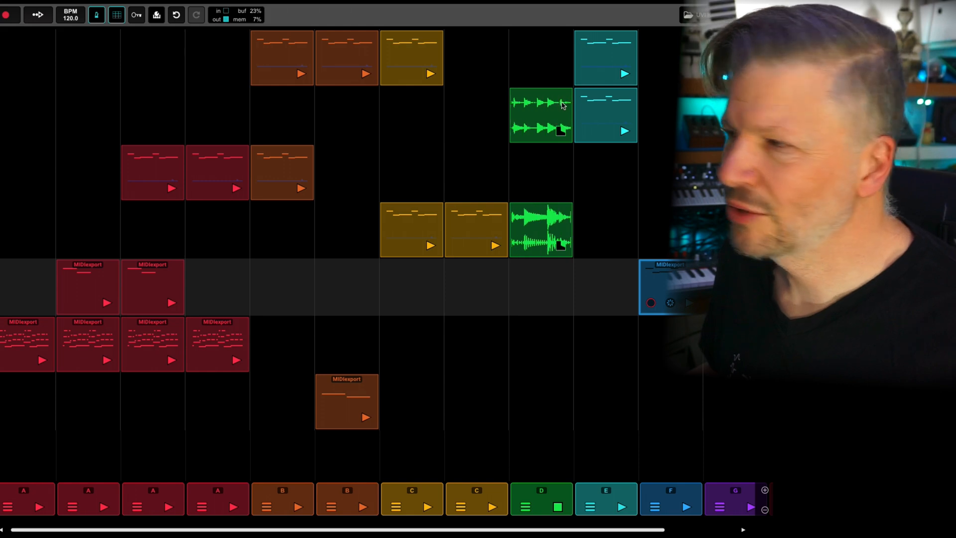
left_click(621, 507)
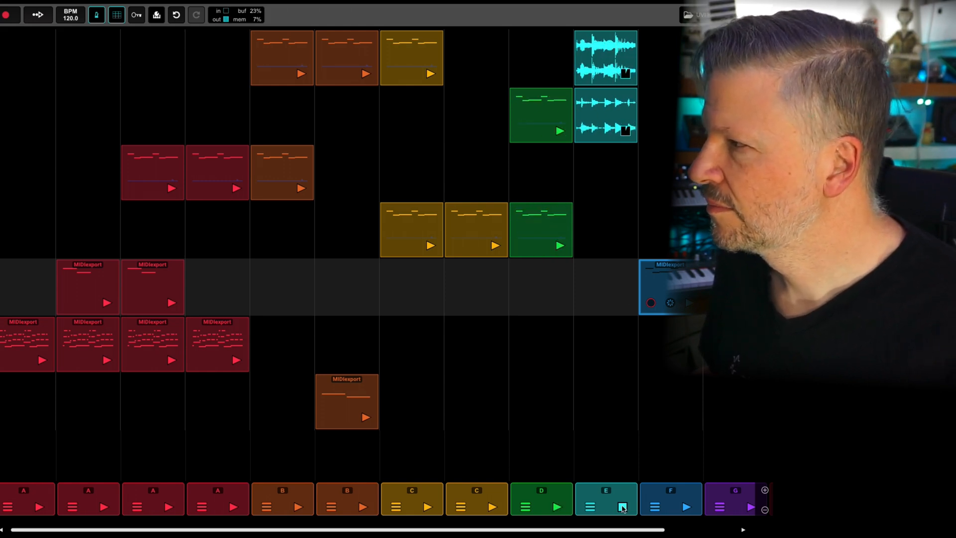